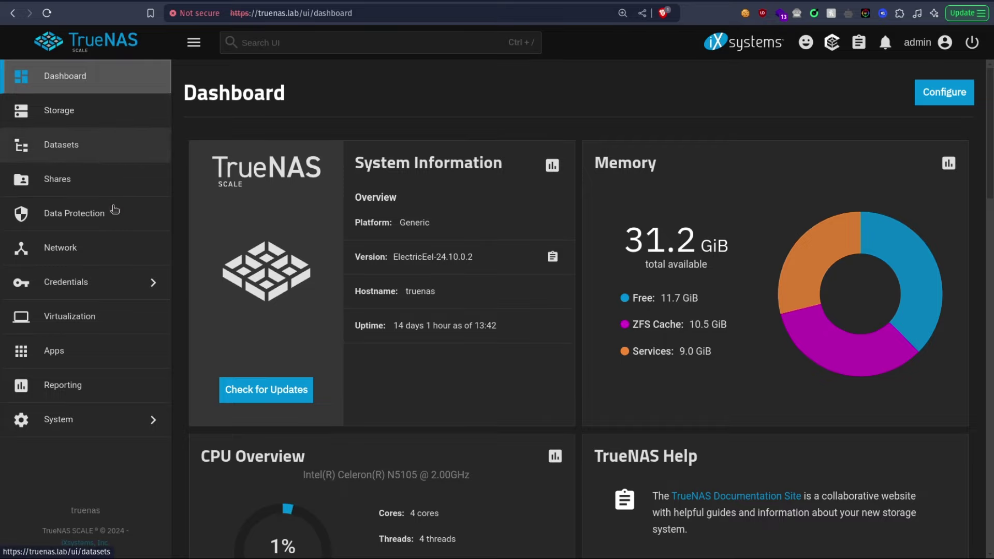
Step: Search Discover Apps for 'immich' and open the Immich install form
{"action": "left_click", "coordinate": [78, 355]}
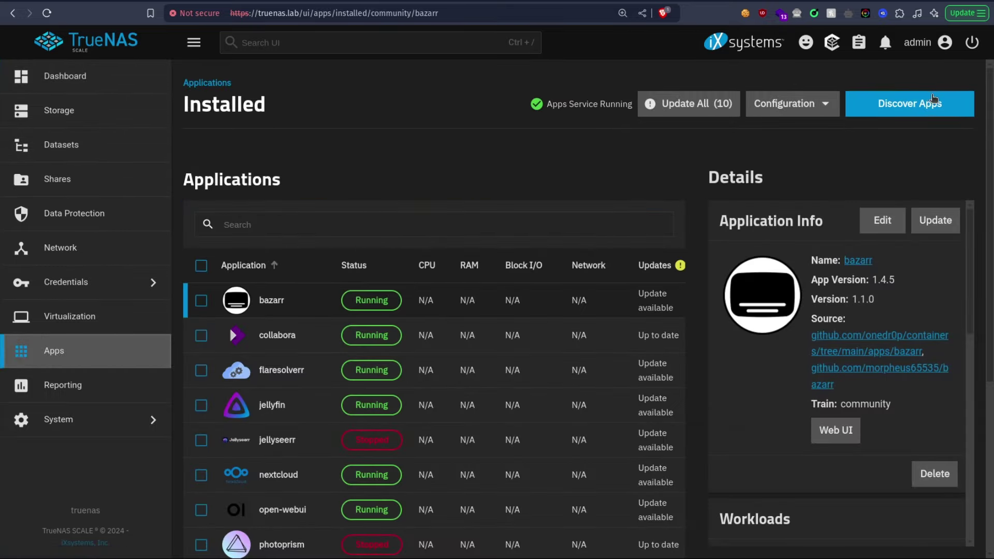
{"action": "left_click", "coordinate": [934, 98]}
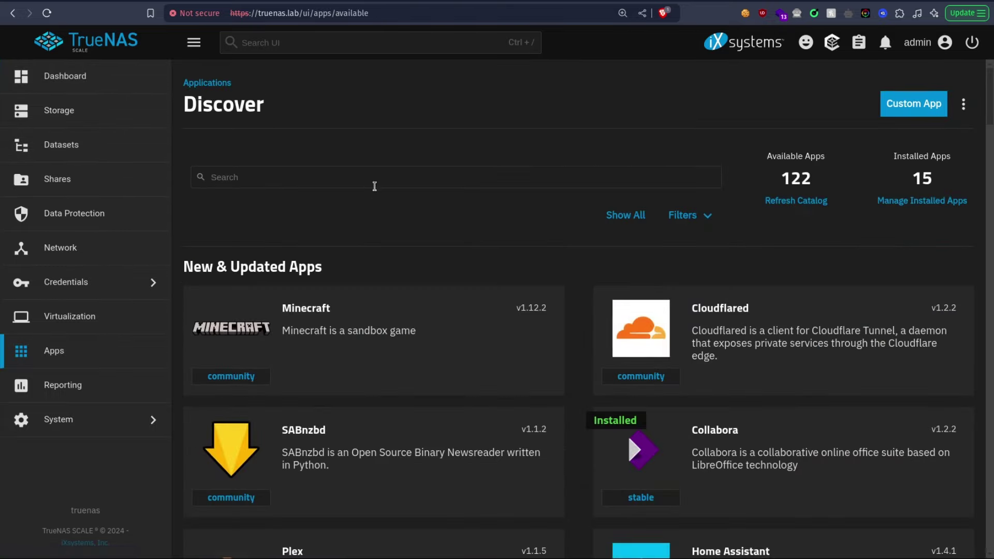
{"action": "left_click", "coordinate": [396, 177]}
{"action": "type", "text": "immich"}
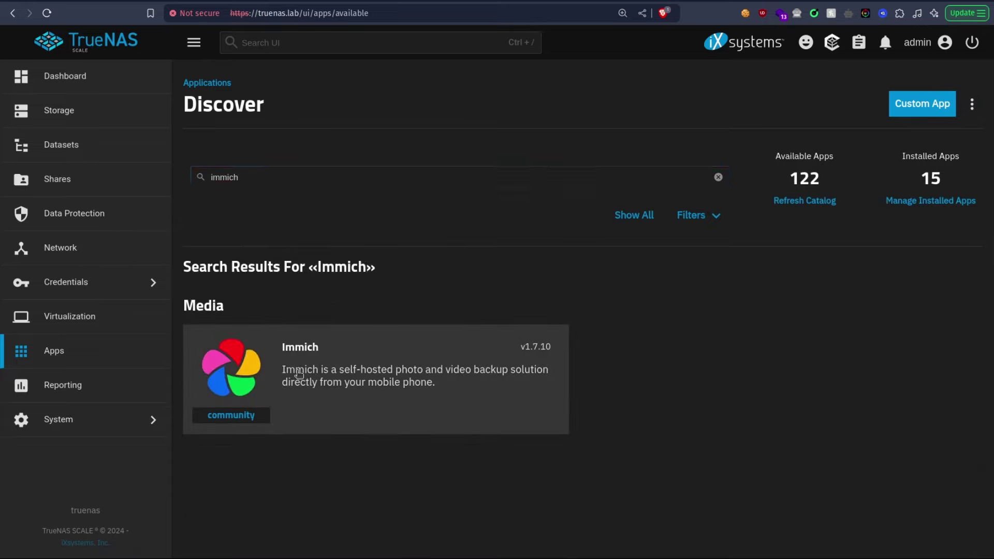
{"action": "left_click", "coordinate": [295, 371]}
{"action": "left_click", "coordinate": [301, 283]}
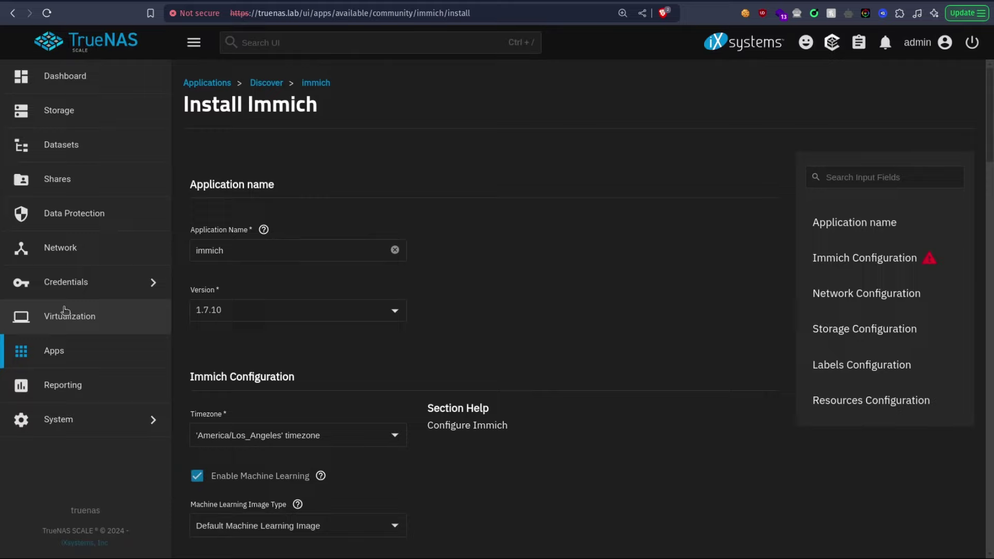
Step: Review the install form's Storage Configuration and bring up the NAS pool Datasets page
{"action": "left_click", "coordinate": [79, 346]}
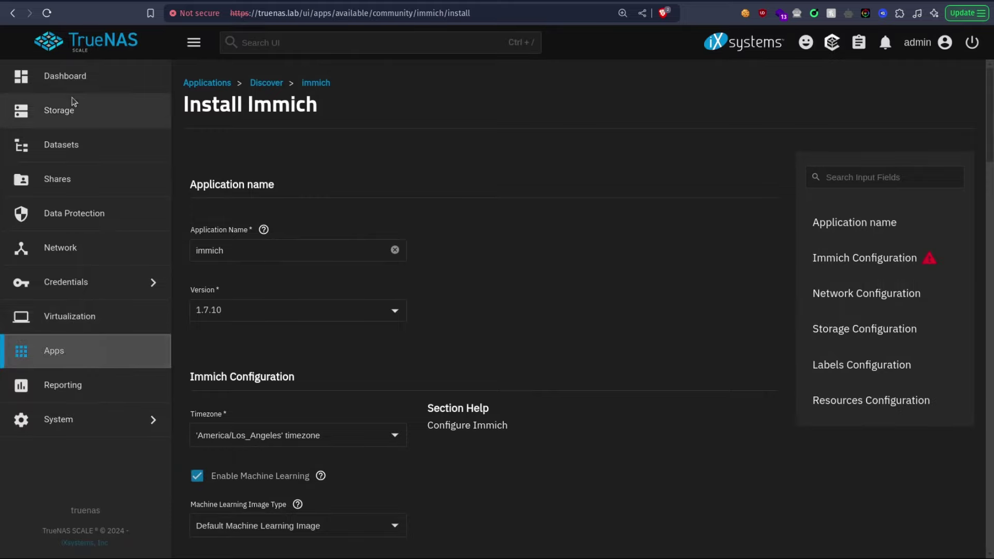
{"action": "left_click", "coordinate": [104, 156]}
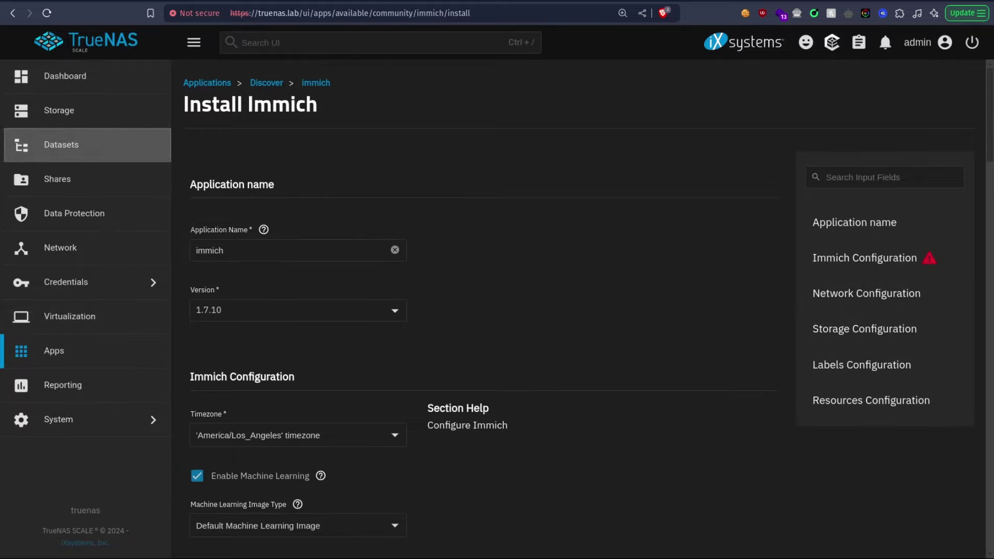
{"action": "scroll", "coordinate": [378, 228], "scroll_direction": "down", "scroll_amount": 5}
{"action": "scroll", "coordinate": [449, 155], "scroll_direction": "down", "scroll_amount": 5}
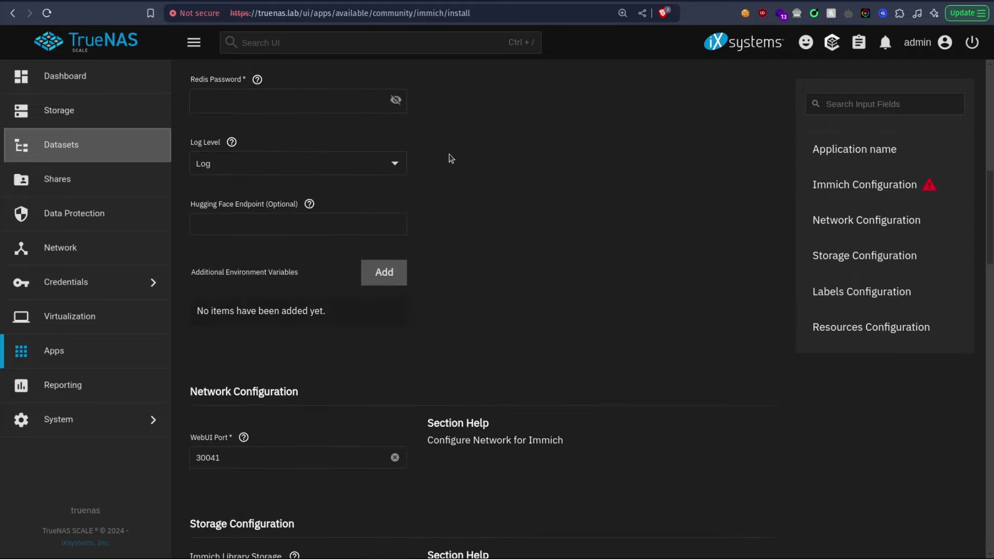
{"action": "left_click", "coordinate": [829, 257]}
{"action": "scroll", "coordinate": [357, 207], "scroll_direction": "up", "scroll_amount": 5}
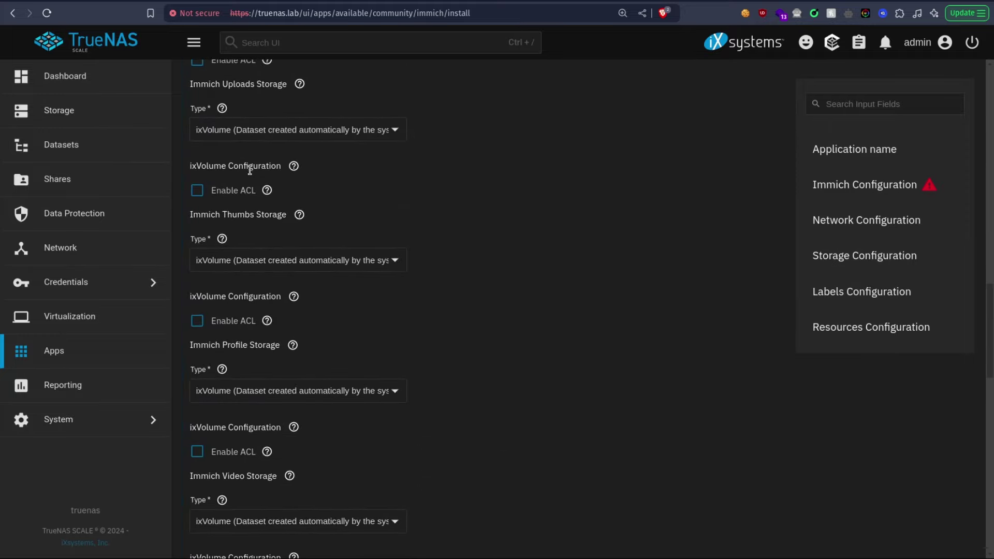
{"action": "scroll", "coordinate": [300, 233], "scroll_direction": "up", "scroll_amount": 1}
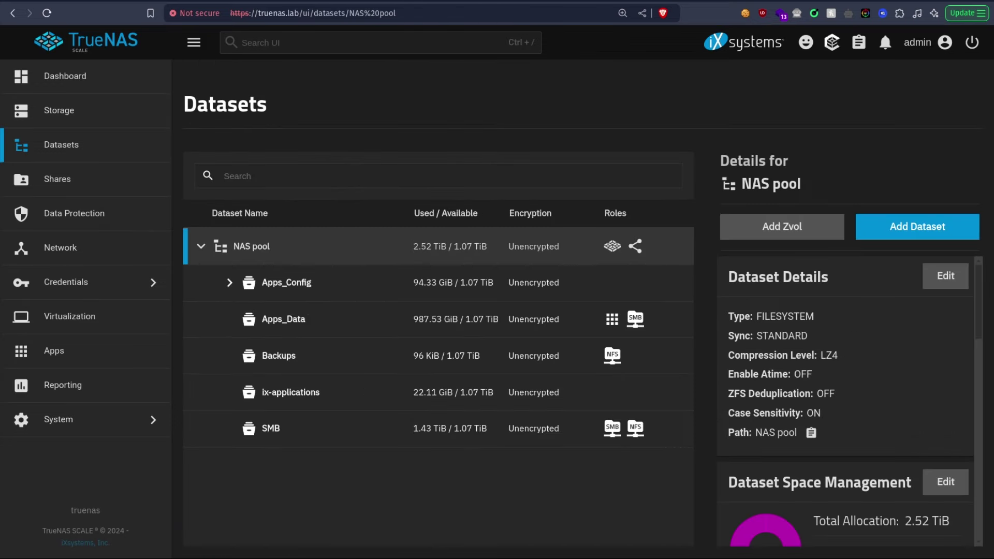
Step: Add a dataset named Immich with the Apps preset under NAS pool/Apps_Config
{"action": "left_click", "coordinate": [228, 285]}
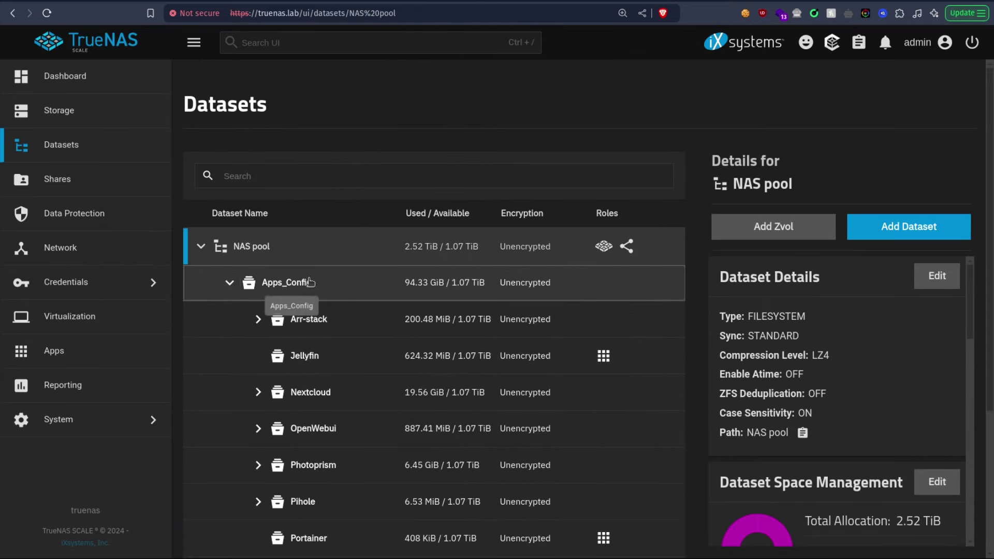
{"action": "left_click", "coordinate": [258, 298]}
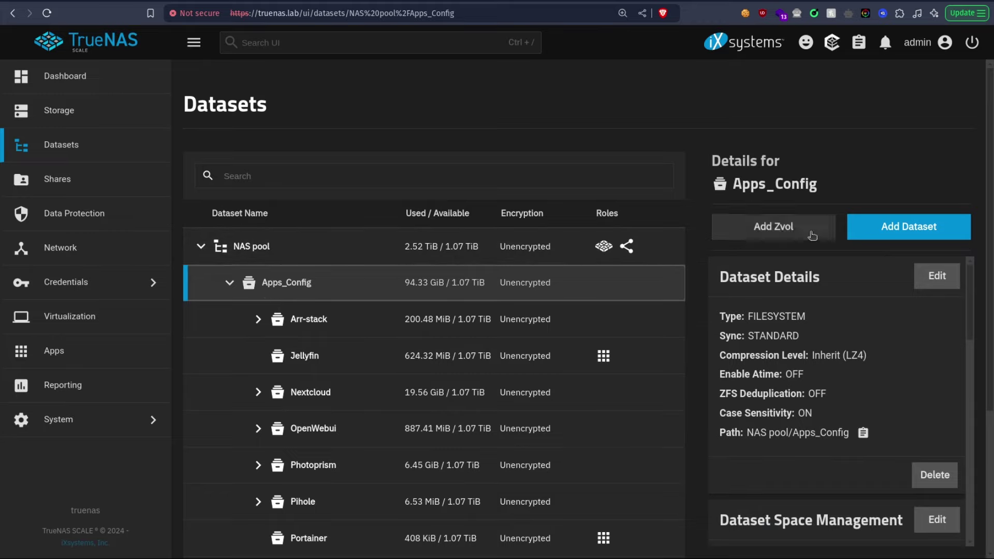
{"action": "left_click", "coordinate": [924, 227]}
{"action": "left_click", "coordinate": [623, 284]}
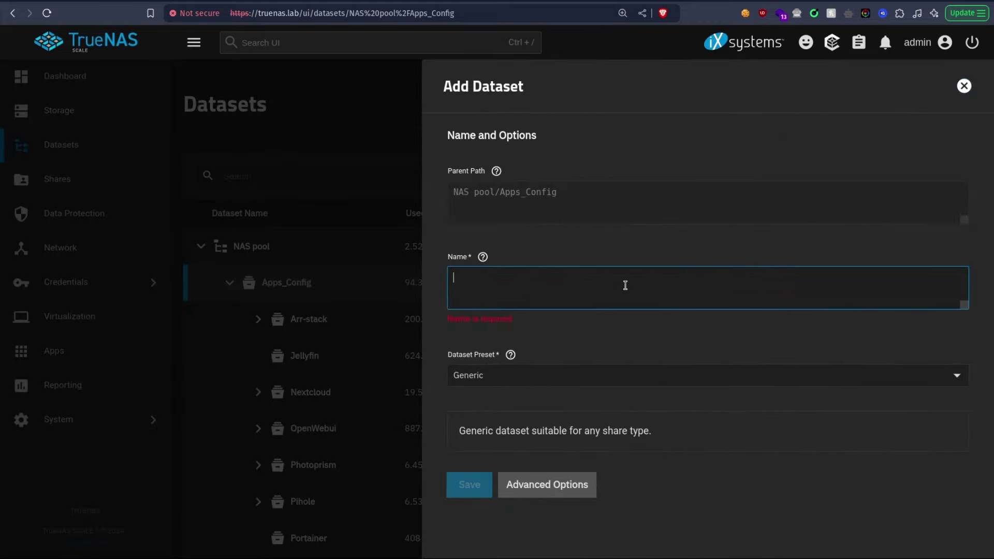
{"action": "type", "text": "Immich"}
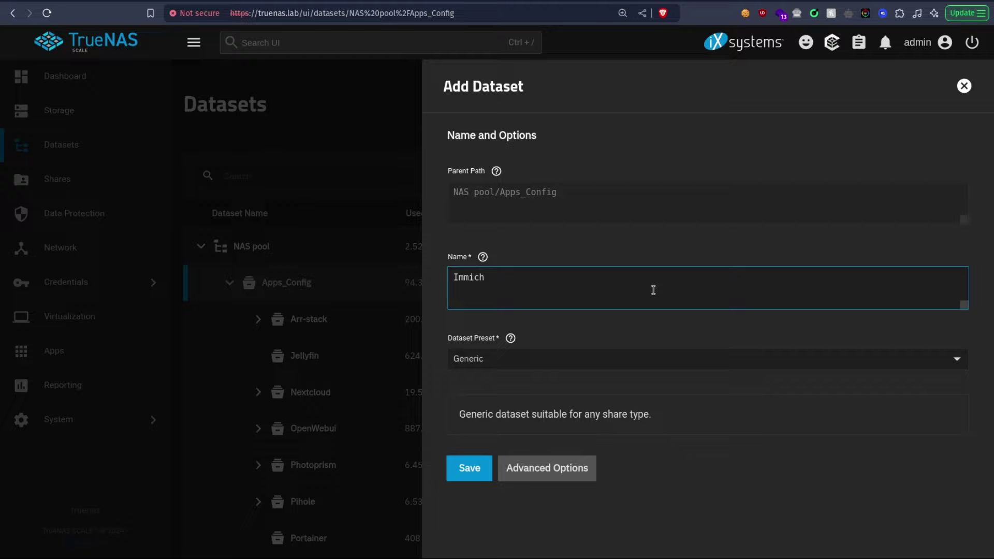
{"action": "left_click", "coordinate": [596, 359]}
{"action": "left_click", "coordinate": [484, 451]}
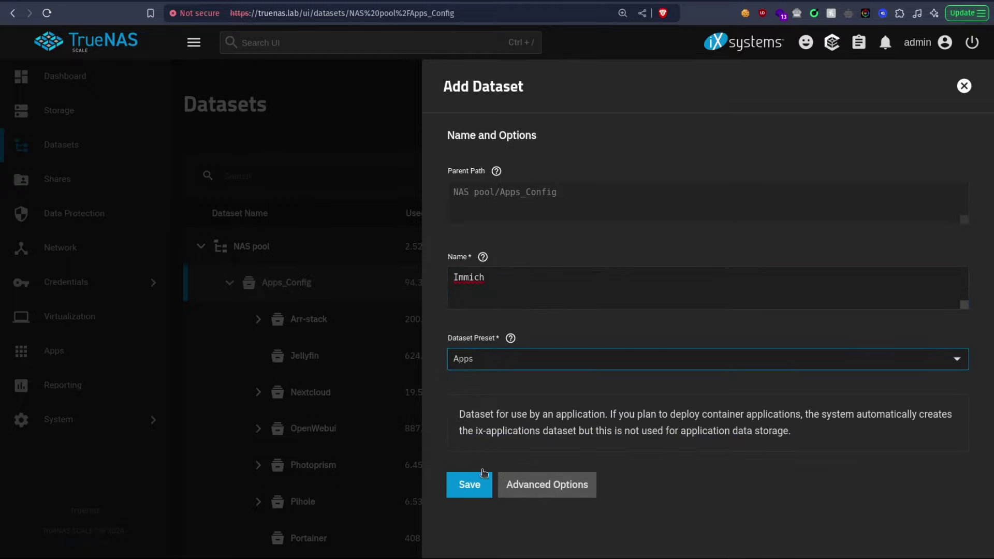
{"action": "left_click", "coordinate": [481, 476]}
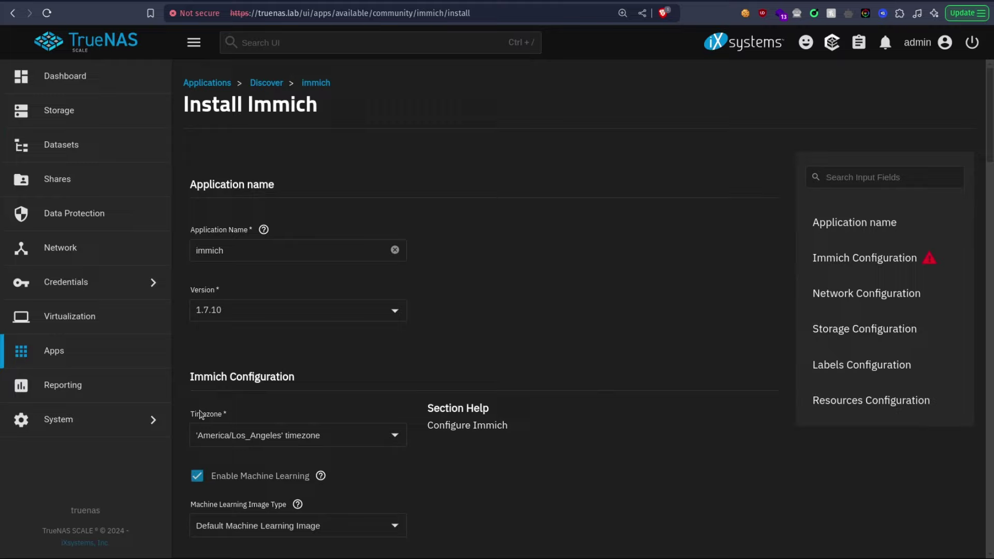
Step: Add a Library dataset with the Apps preset inside Immich, skipping ACL setup and returning to the pool list
{"action": "scroll", "coordinate": [454, 336], "scroll_direction": "down", "scroll_amount": 9}
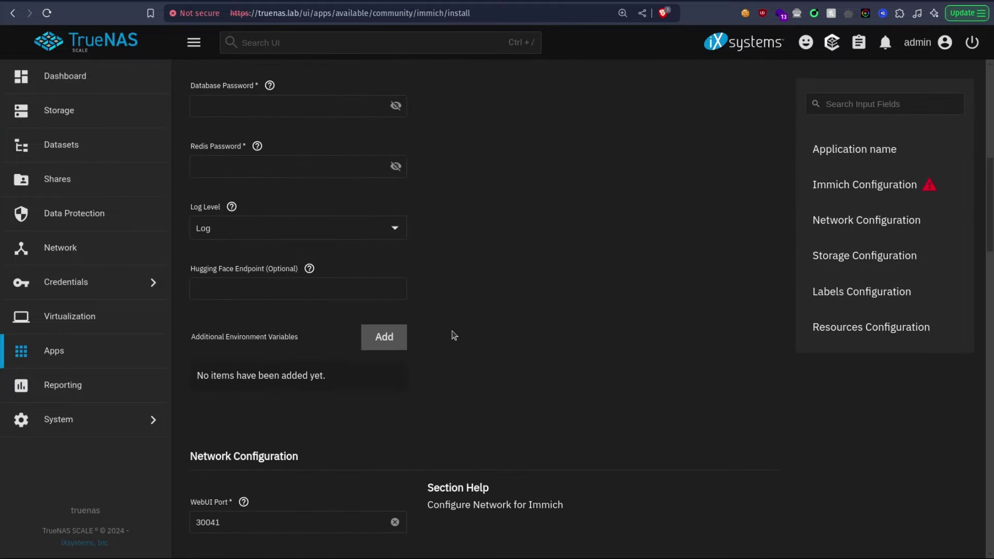
{"action": "left_click", "coordinate": [865, 256]}
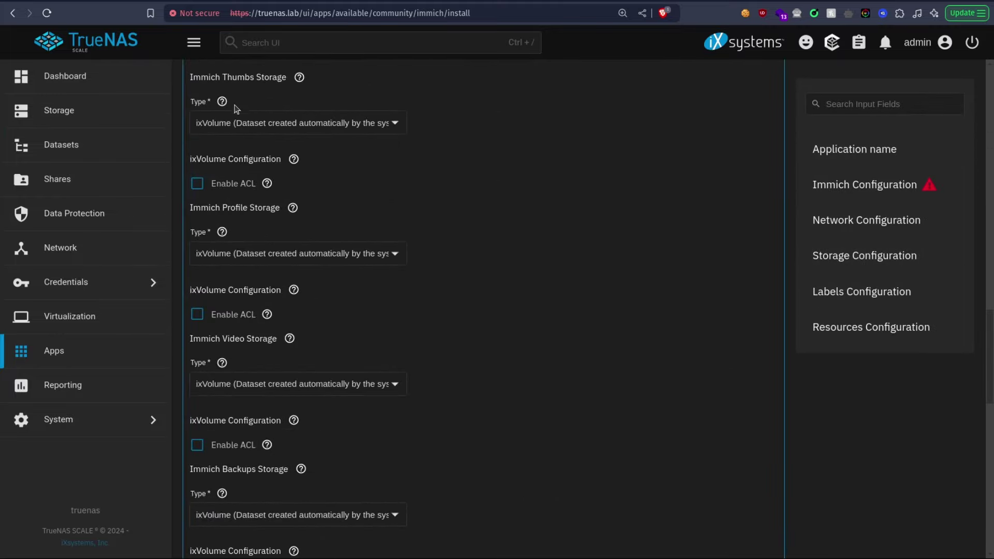
{"action": "scroll", "coordinate": [236, 108], "scroll_direction": "up", "scroll_amount": 5}
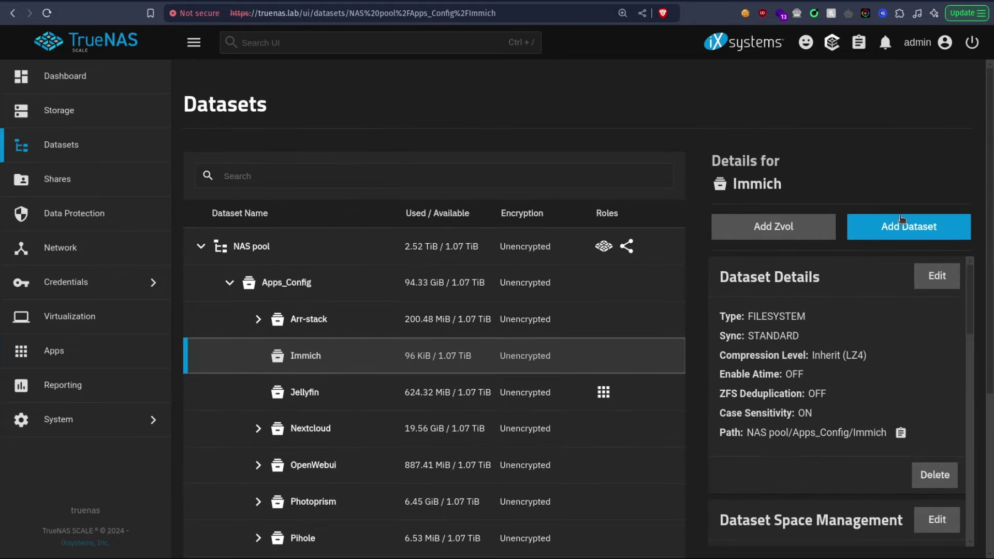
{"action": "left_click", "coordinate": [897, 226]}
{"action": "left_click", "coordinate": [539, 270]}
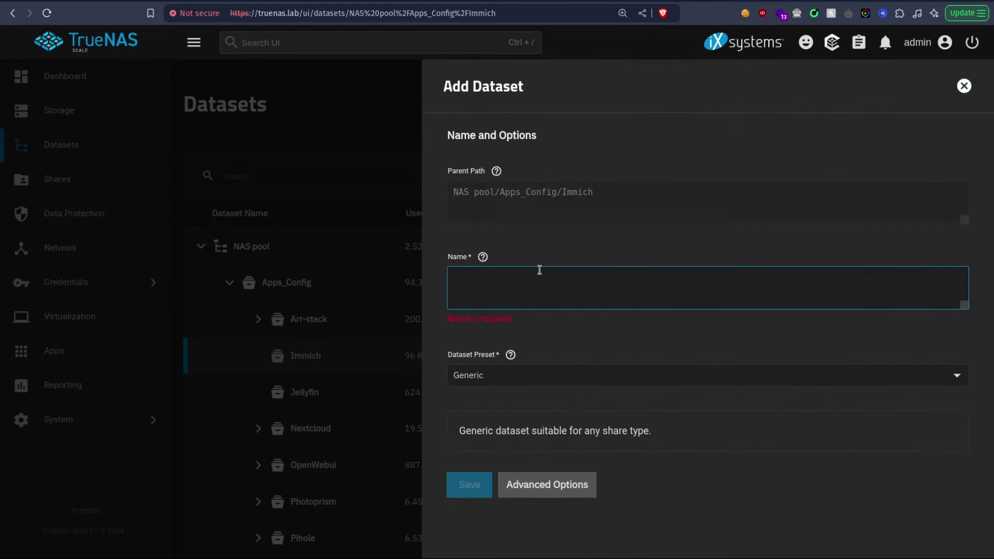
{"action": "type", "text": "l"}
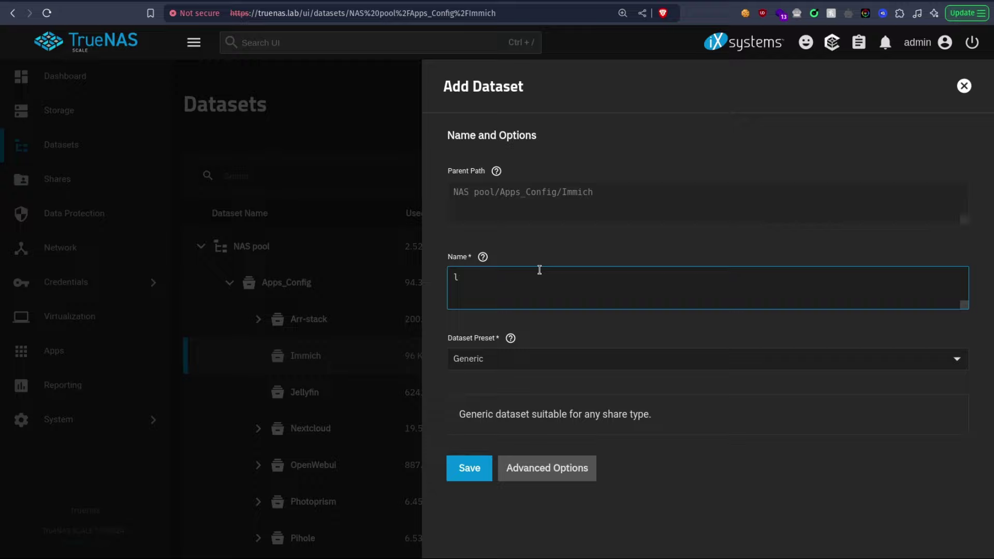
{"action": "type", "text": "ibrary"}
{"action": "left_click", "coordinate": [510, 359]}
{"action": "left_click", "coordinate": [494, 446]}
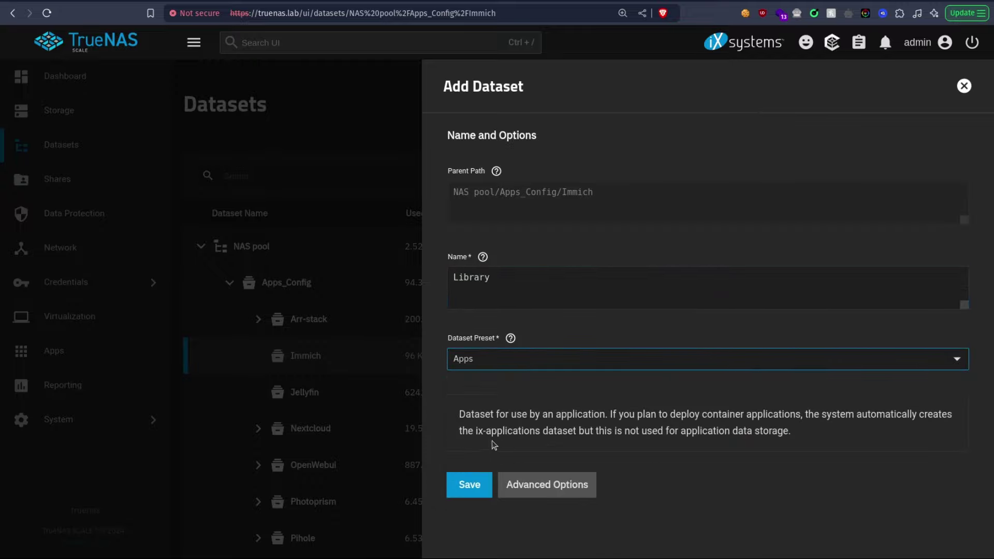
{"action": "left_click", "coordinate": [479, 485]}
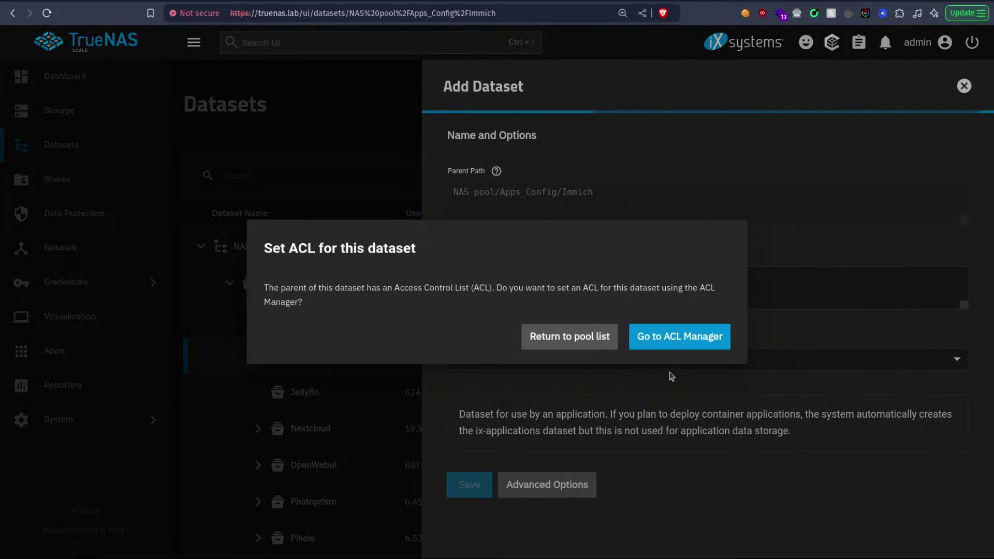
{"action": "left_click", "coordinate": [554, 340]}
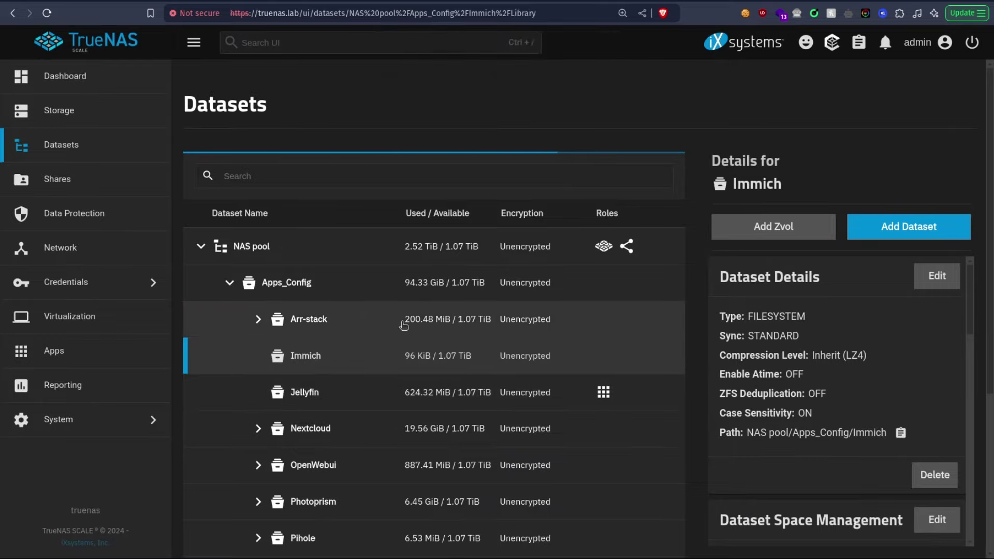
Step: Start another dataset under Immich and scroll through the Library-to-Postgres storage entries
{"action": "left_click", "coordinate": [864, 242]}
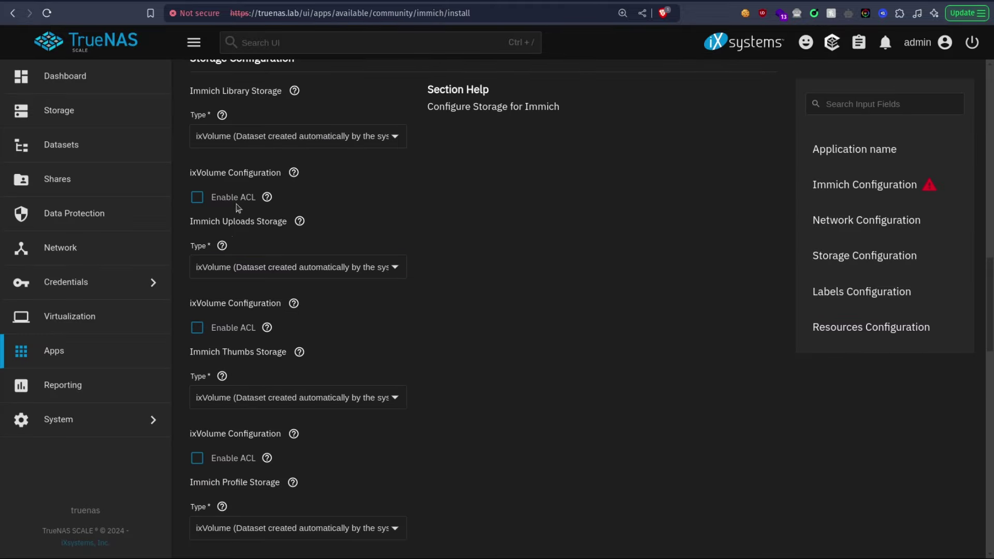
{"action": "scroll", "coordinate": [311, 202], "scroll_direction": "up", "scroll_amount": 1}
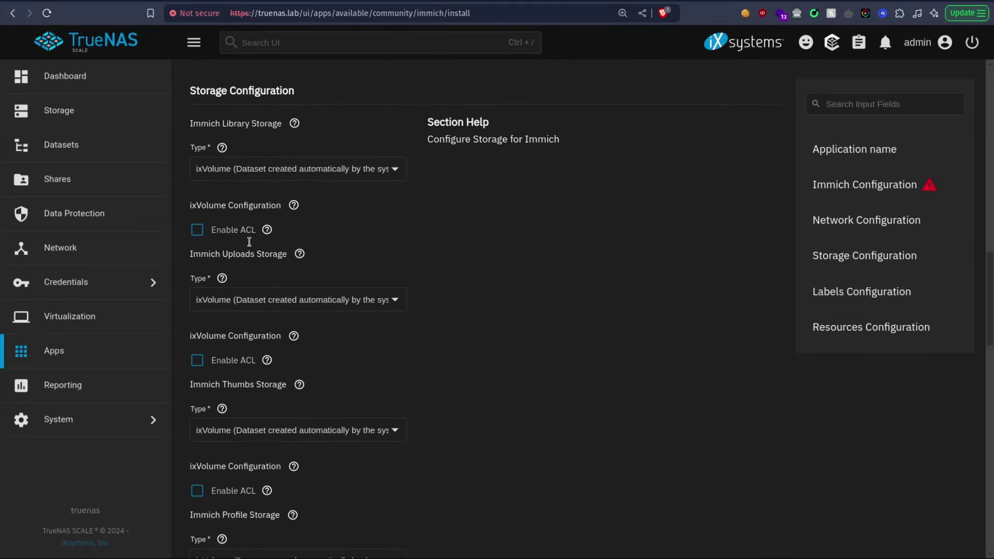
{"action": "scroll", "coordinate": [231, 187], "scroll_direction": "down", "scroll_amount": 1}
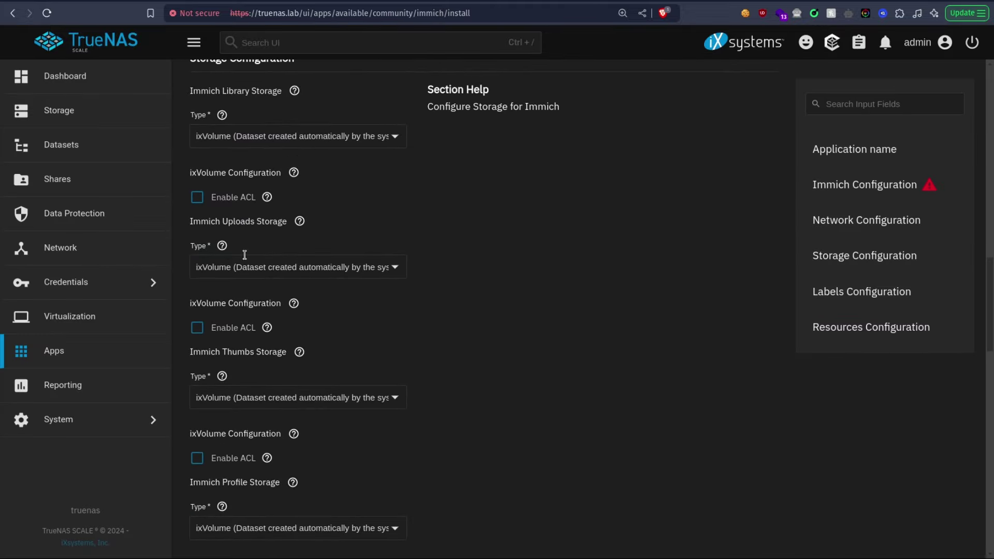
{"action": "scroll", "coordinate": [260, 321], "scroll_direction": "down", "scroll_amount": 1}
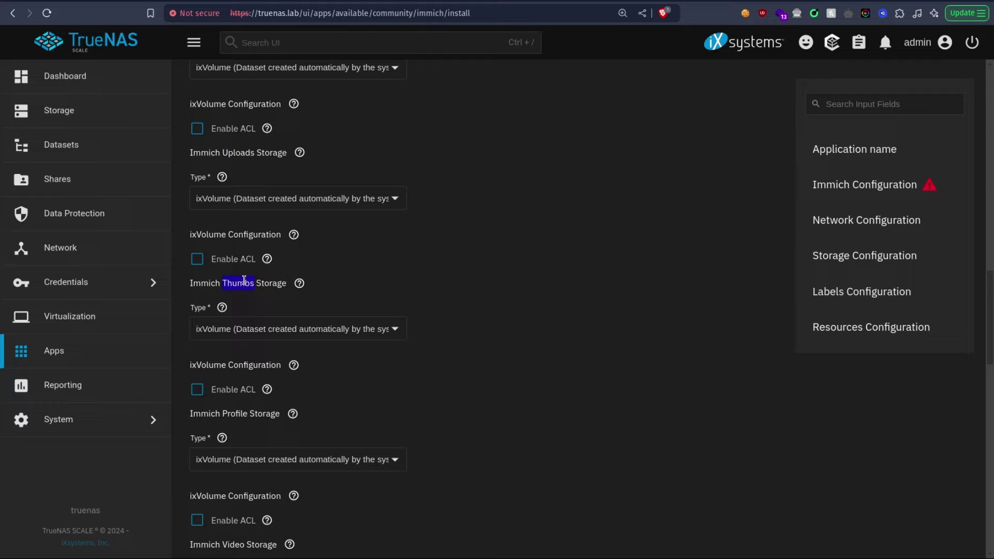
{"action": "scroll", "coordinate": [244, 280], "scroll_direction": "down", "scroll_amount": 2}
{"action": "scroll", "coordinate": [250, 318], "scroll_direction": "down", "scroll_amount": 2}
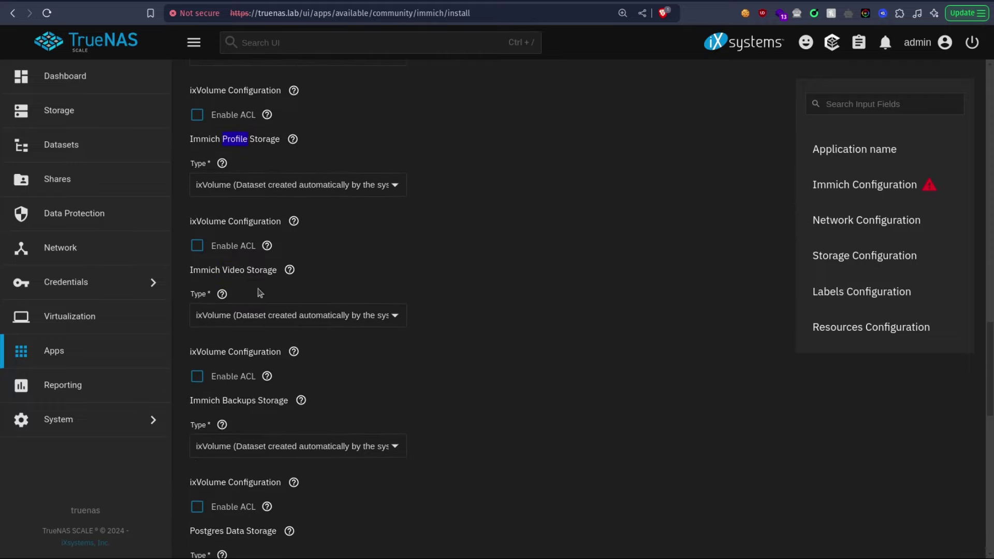
{"action": "scroll", "coordinate": [292, 325], "scroll_direction": "down", "scroll_amount": 1}
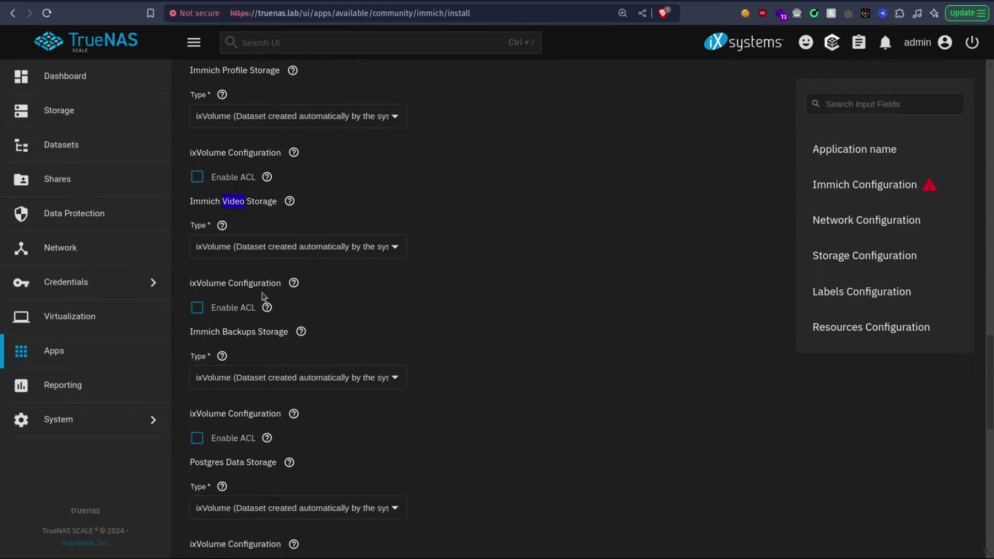
{"action": "double_click", "coordinate": [235, 330]}
{"action": "scroll", "coordinate": [253, 382], "scroll_direction": "down", "scroll_amount": 2}
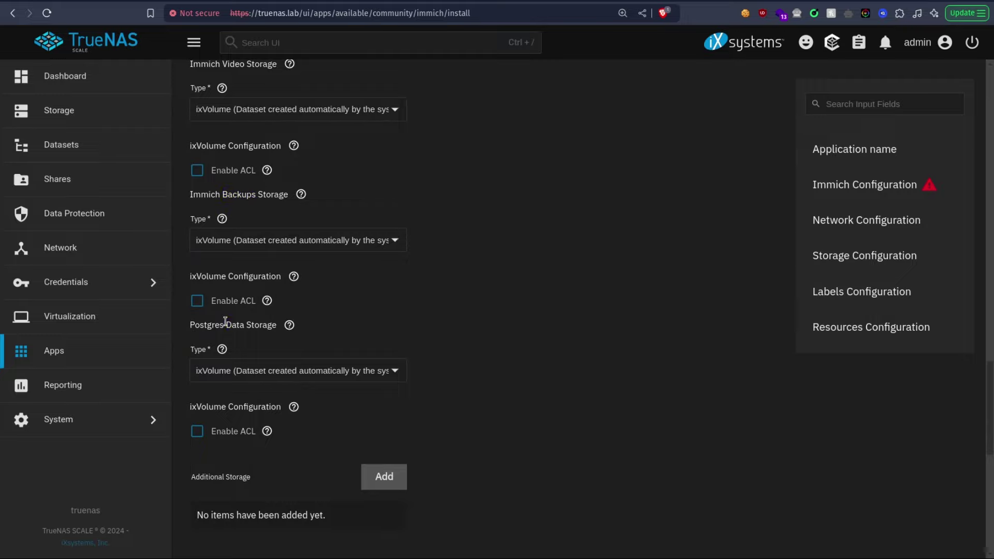
{"action": "scroll", "coordinate": [389, 295], "scroll_direction": "up", "scroll_amount": 12}
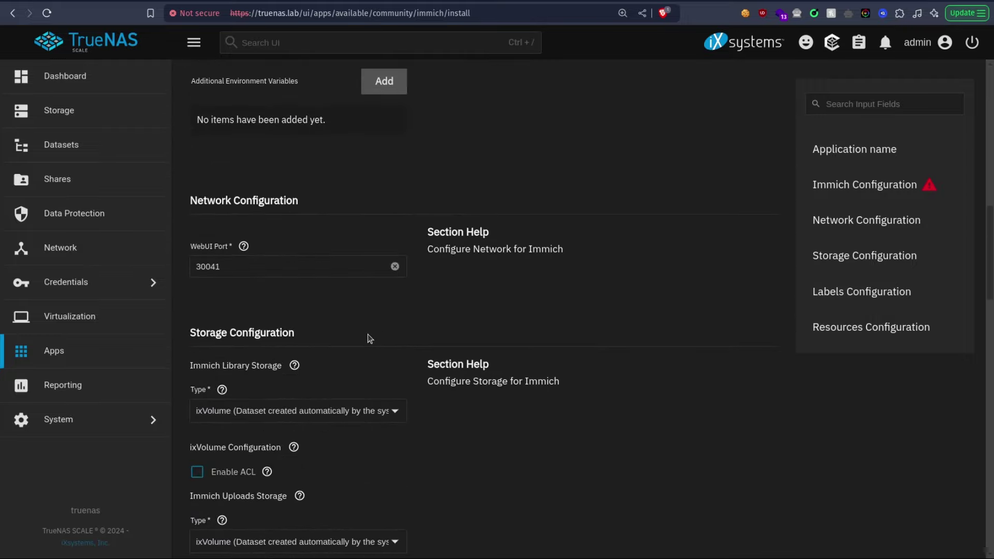
{"action": "scroll", "coordinate": [365, 337], "scroll_direction": "down", "scroll_amount": 2}
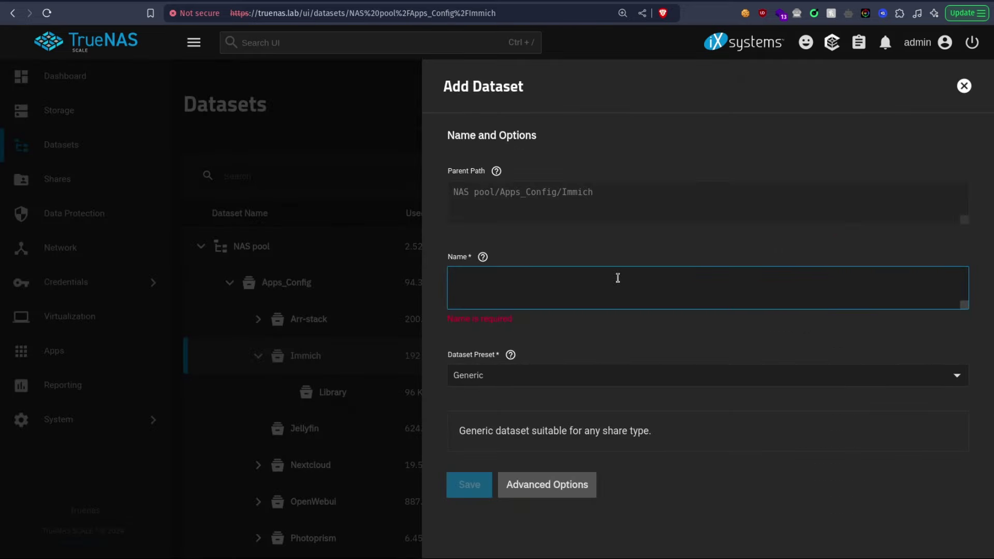
Step: Save an Uploads dataset with the Apps preset and return to the pool list
{"action": "type", "text": "Uploads"}
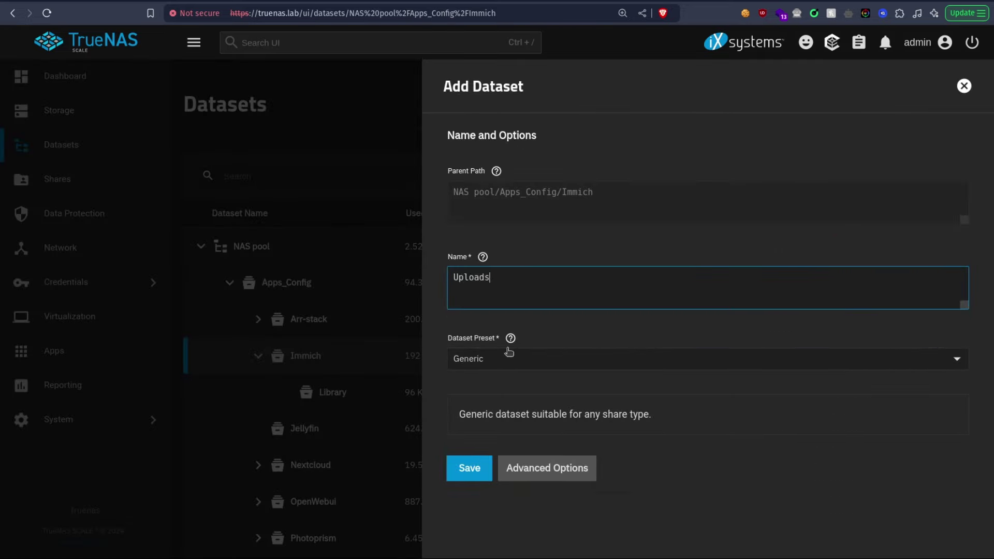
{"action": "left_click", "coordinate": [509, 352]}
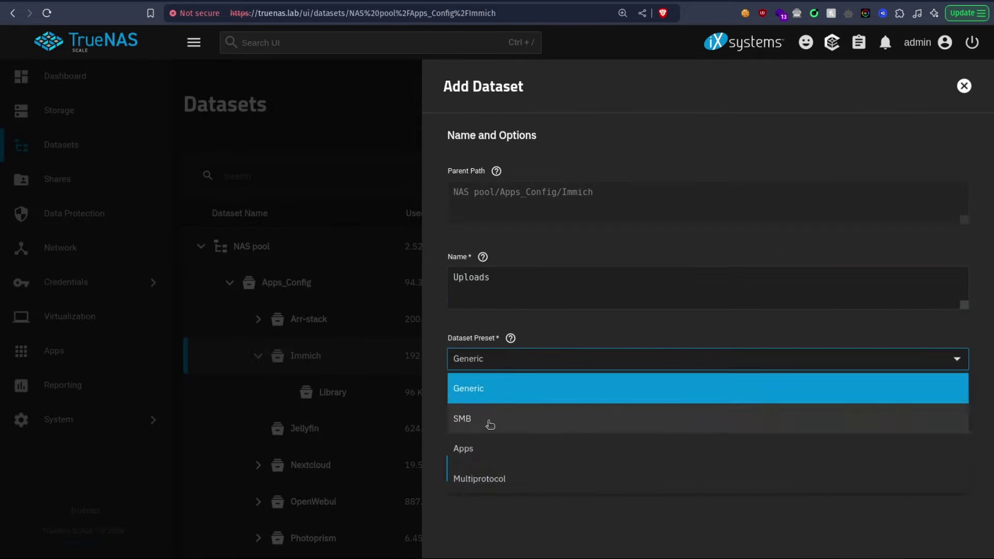
{"action": "left_click", "coordinate": [487, 451]}
{"action": "left_click", "coordinate": [470, 485]}
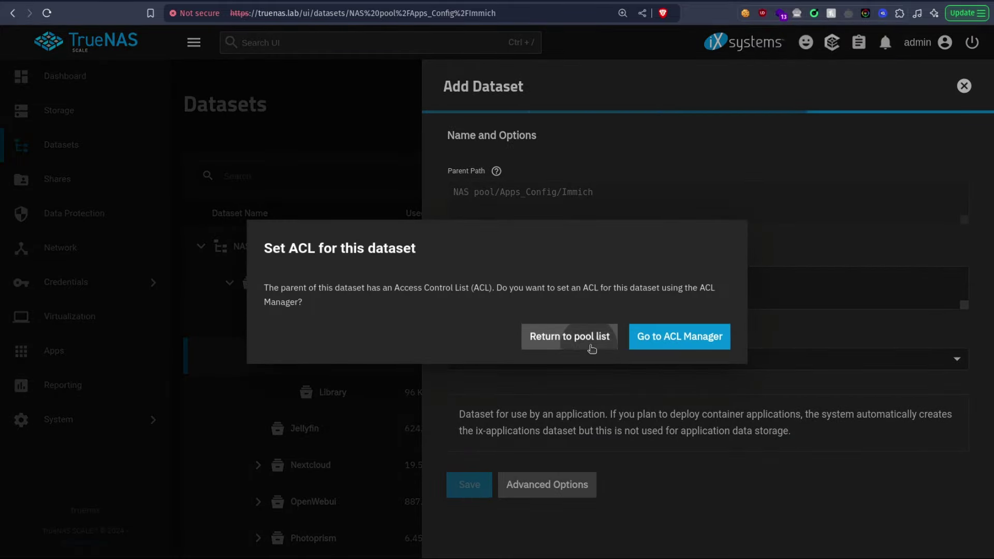
{"action": "left_click", "coordinate": [590, 339]}
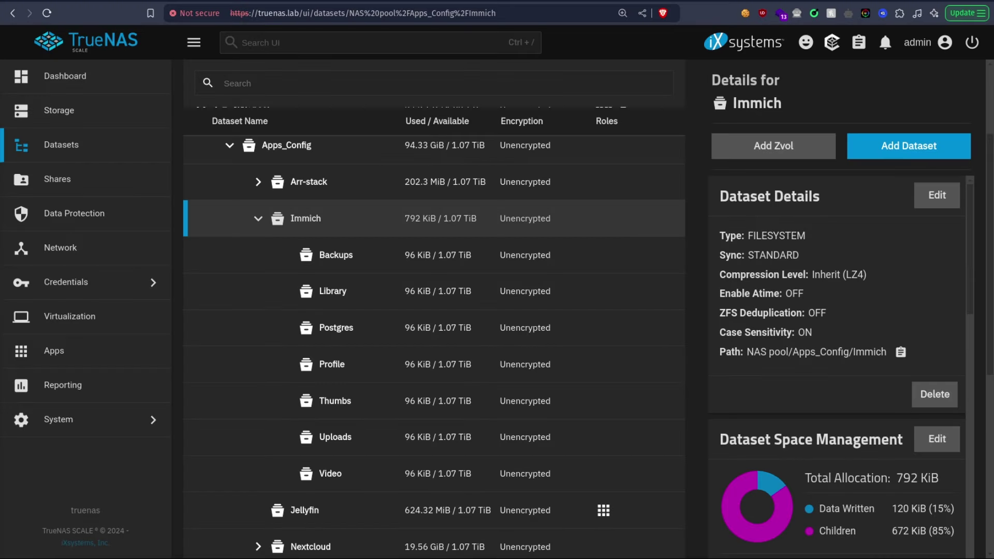
Step: Check Immich's child datasets, collapse them, and view the Apps_Data dataset details
{"action": "left_click", "coordinate": [659, 218]}
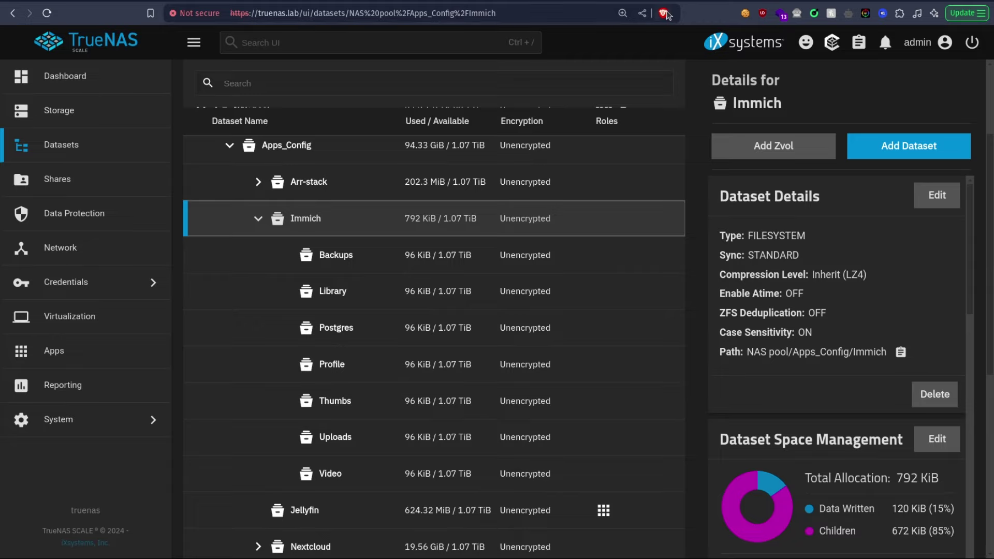
{"action": "scroll", "coordinate": [457, 201], "scroll_direction": "down", "scroll_amount": 4}
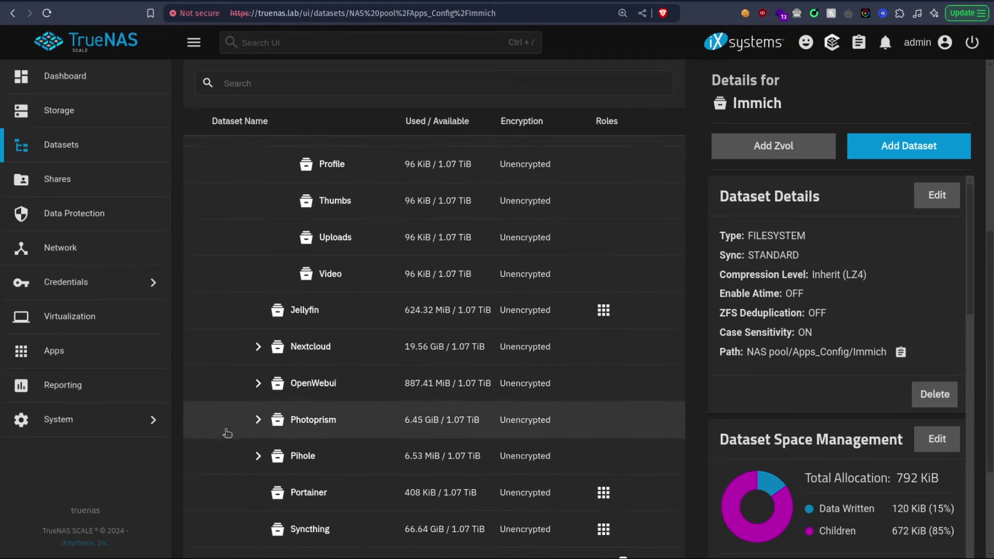
{"action": "scroll", "coordinate": [257, 437], "scroll_direction": "up", "scroll_amount": 6}
{"action": "left_click", "coordinate": [257, 325]}
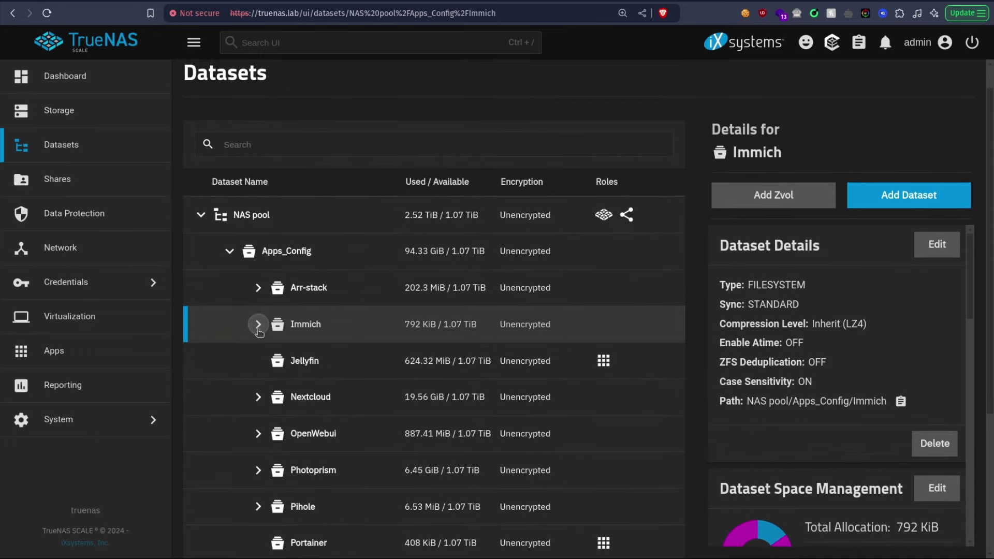
{"action": "scroll", "coordinate": [550, 333], "scroll_direction": "down", "scroll_amount": 4}
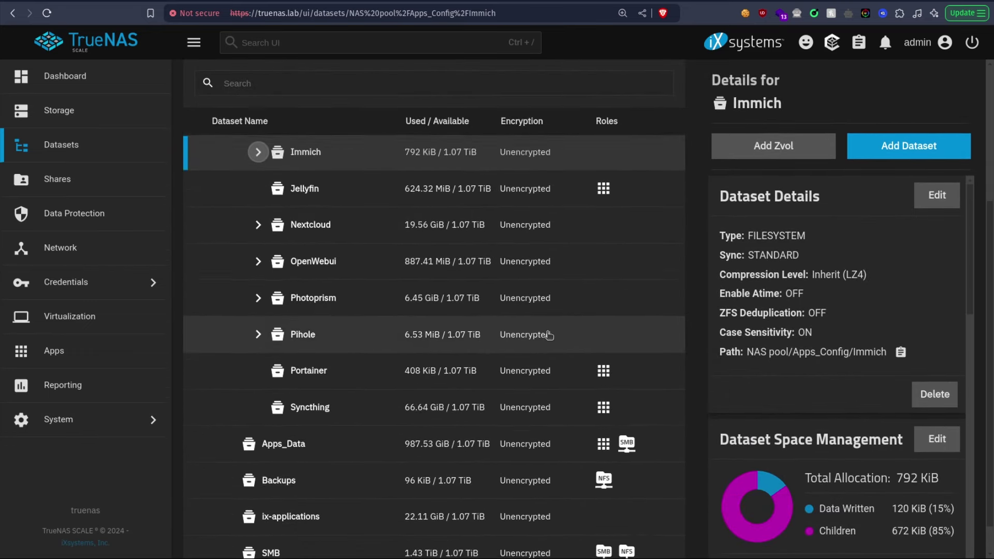
{"action": "left_click", "coordinate": [342, 421]}
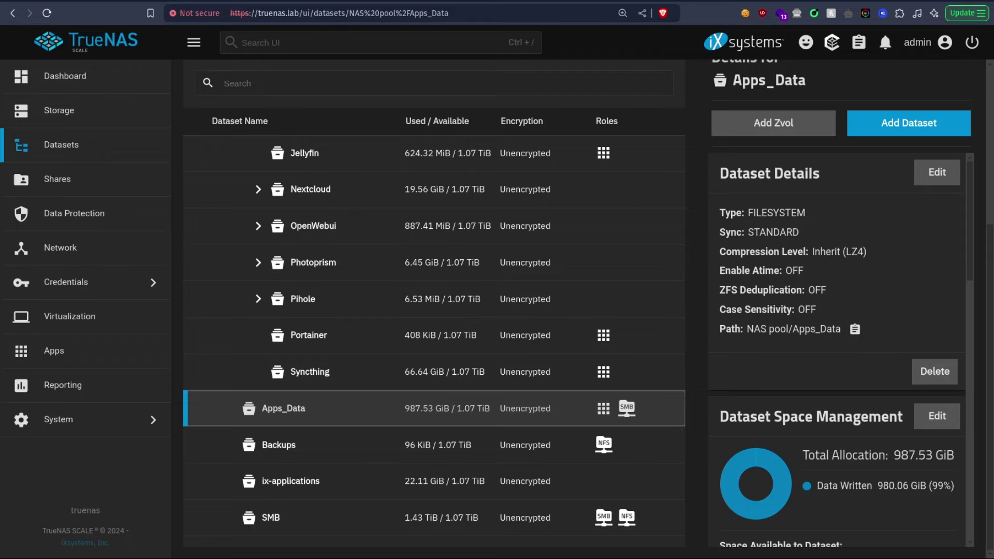
Step: Back in the Immich install form, set Library storage type to Host Path
{"action": "left_click", "coordinate": [714, 1]}
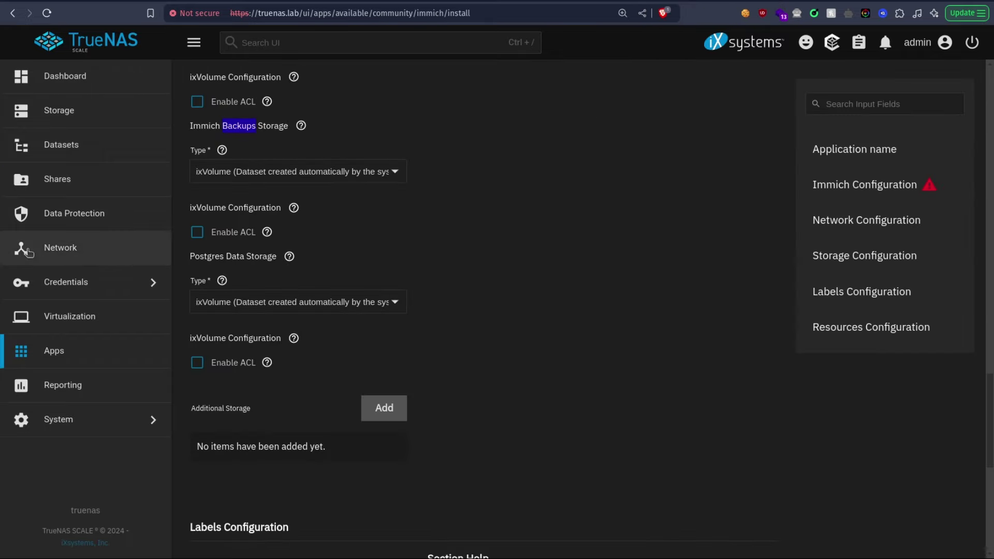
{"action": "scroll", "coordinate": [346, 334], "scroll_direction": "up", "scroll_amount": 10}
{"action": "scroll", "coordinate": [342, 325], "scroll_direction": "up", "scroll_amount": 1}
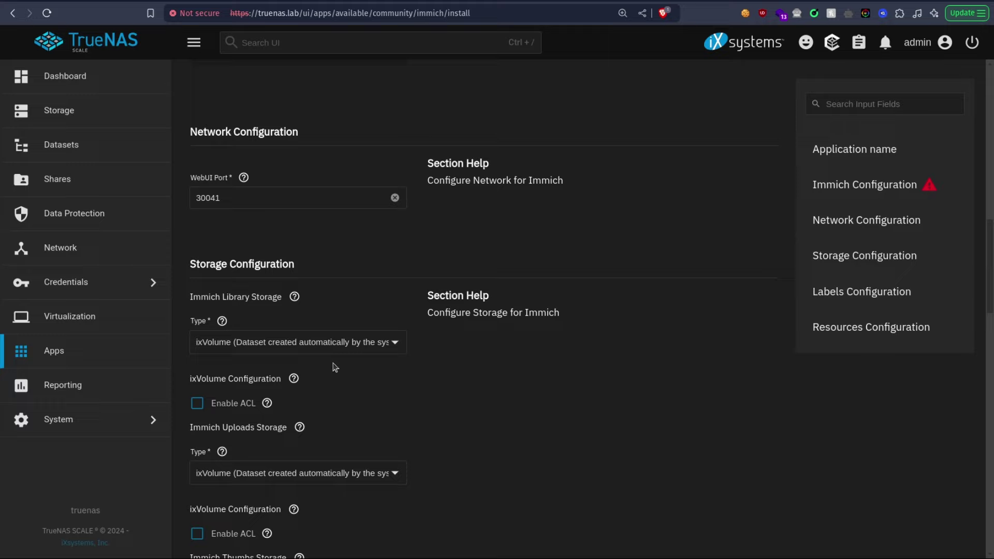
{"action": "left_click", "coordinate": [332, 342]}
{"action": "left_click", "coordinate": [328, 382]}
Step: Choose /mnt/NAS pool/Apps_Config/Immich/Library as the Library host path and copy it
{"action": "scroll", "coordinate": [217, 429], "scroll_direction": "down", "scroll_amount": 3}
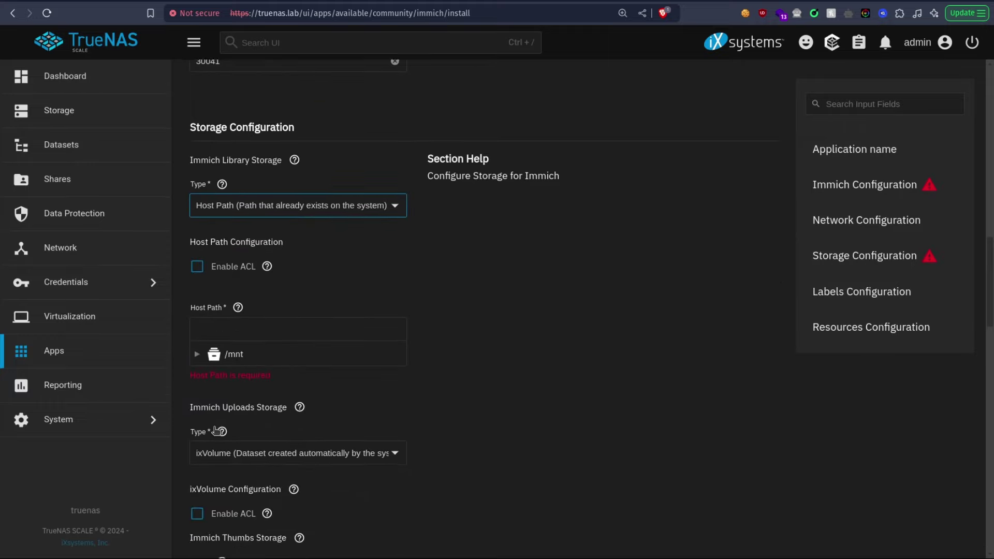
{"action": "left_click", "coordinate": [197, 354]}
{"action": "left_click", "coordinate": [211, 376]}
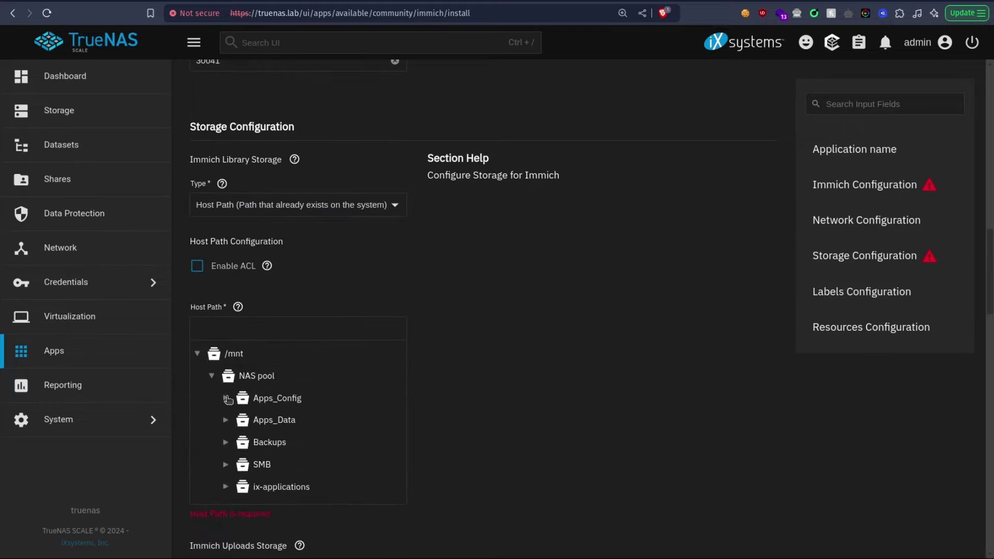
{"action": "left_click", "coordinate": [225, 398]}
{"action": "left_click", "coordinate": [241, 442]}
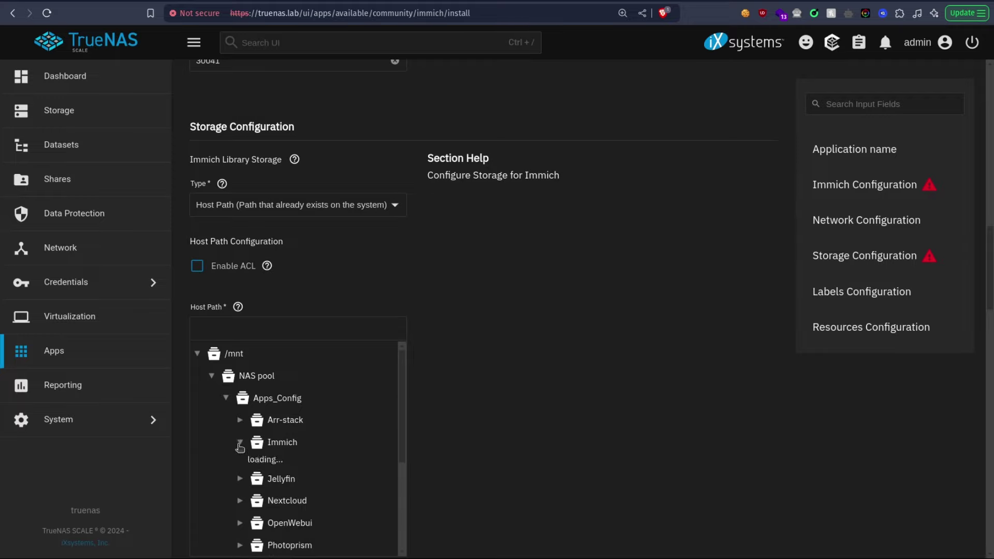
{"action": "scroll", "coordinate": [310, 466], "scroll_direction": "down", "scroll_amount": 2}
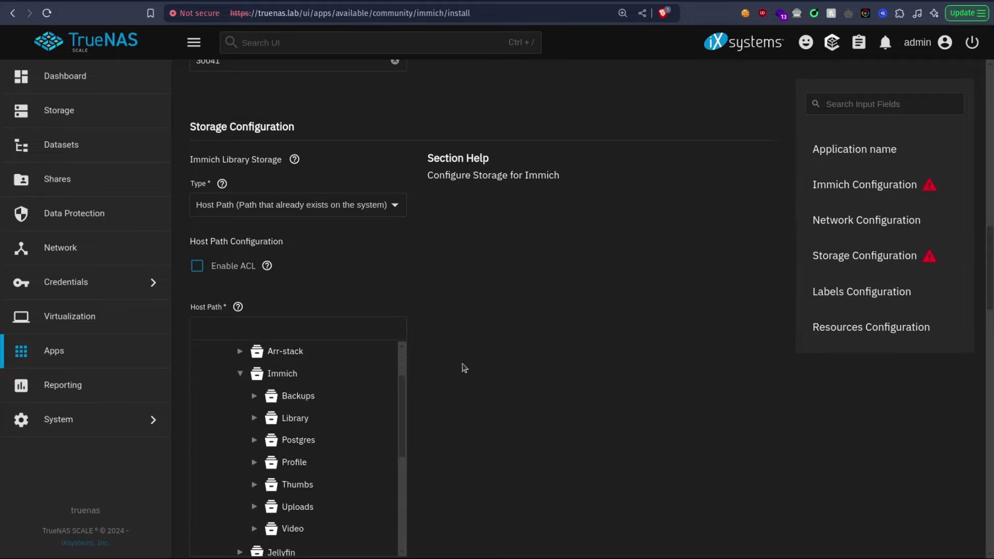
{"action": "scroll", "coordinate": [461, 368], "scroll_direction": "down", "scroll_amount": 2}
{"action": "left_click", "coordinate": [304, 355]}
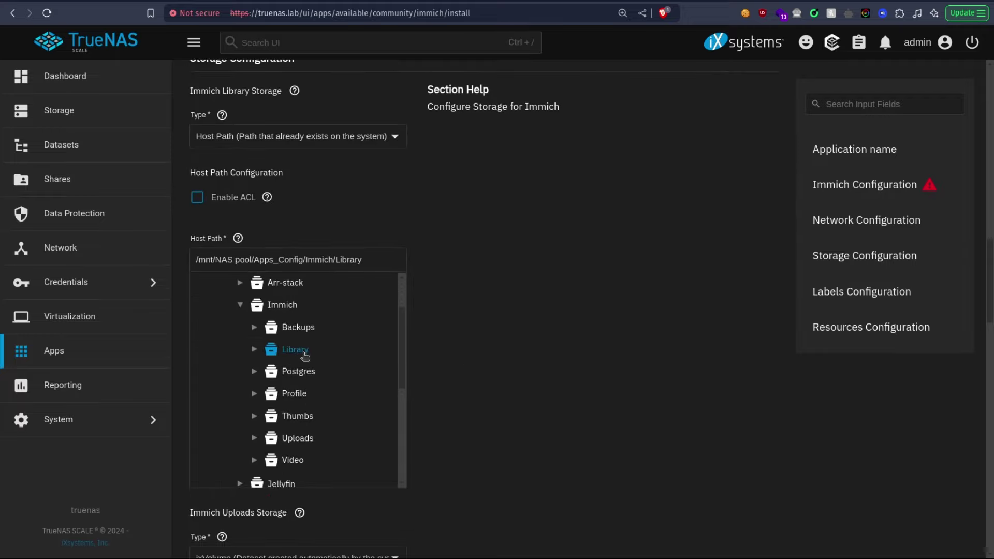
{"action": "triple_click", "coordinate": [373, 253]}
{"action": "key", "text": "ctrl+c"}
{"action": "scroll", "coordinate": [425, 249], "scroll_direction": "down", "scroll_amount": 4}
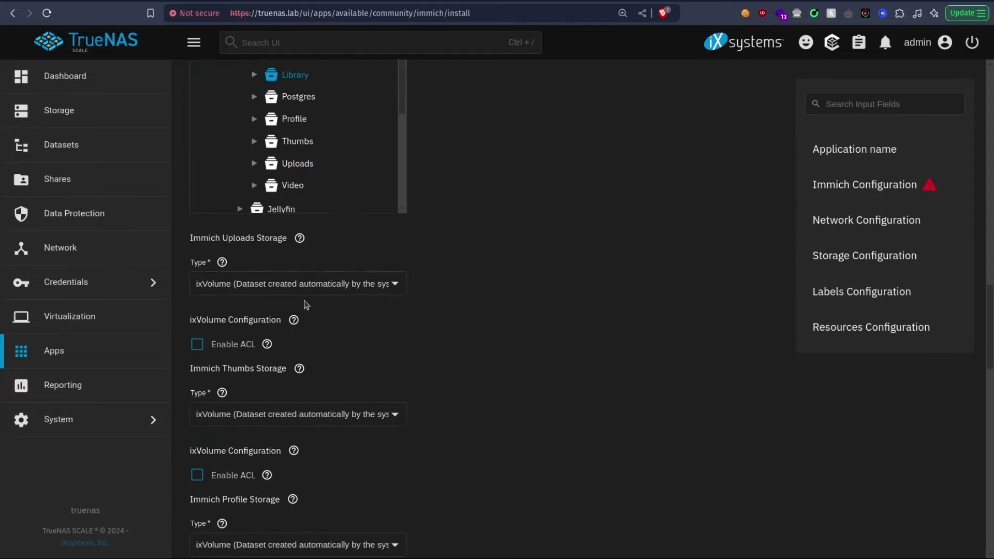
{"action": "left_click", "coordinate": [284, 284]}
Step: Set Uploads and Thumbs storage to Host Path, pasting the copied Immich path into each
{"action": "left_click", "coordinate": [274, 313]}
{"action": "scroll", "coordinate": [321, 301], "scroll_direction": "down", "scroll_amount": 2}
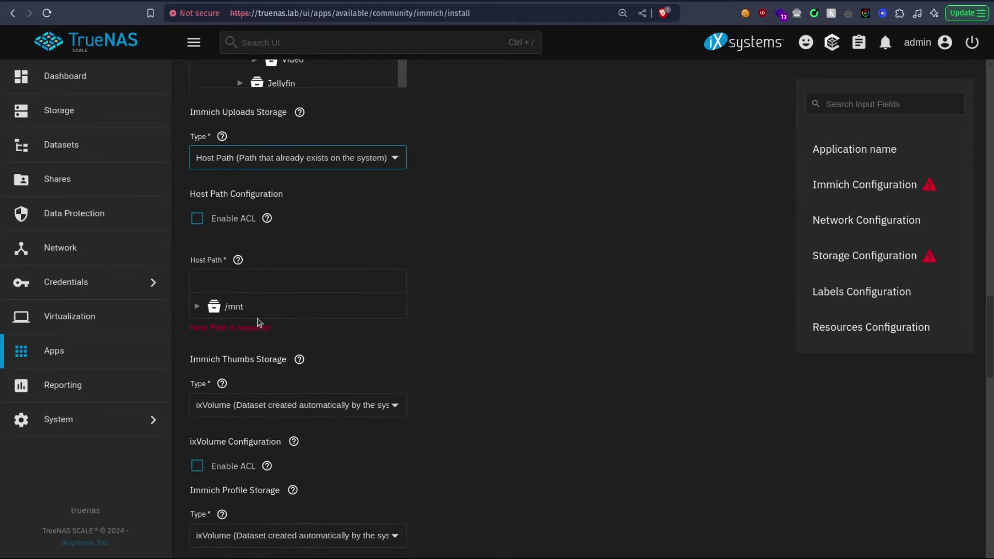
{"action": "left_click", "coordinate": [286, 268]}
{"action": "key", "text": "ctrl+v"}
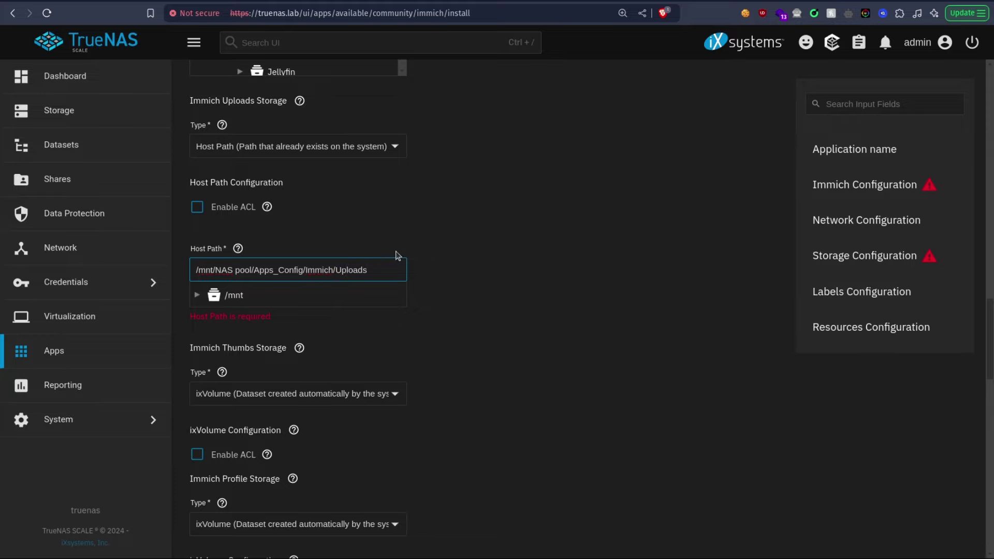
{"action": "left_click", "coordinate": [530, 349]}
{"action": "scroll", "coordinate": [304, 259], "scroll_direction": "down", "scroll_amount": 2}
{"action": "left_click", "coordinate": [278, 240]}
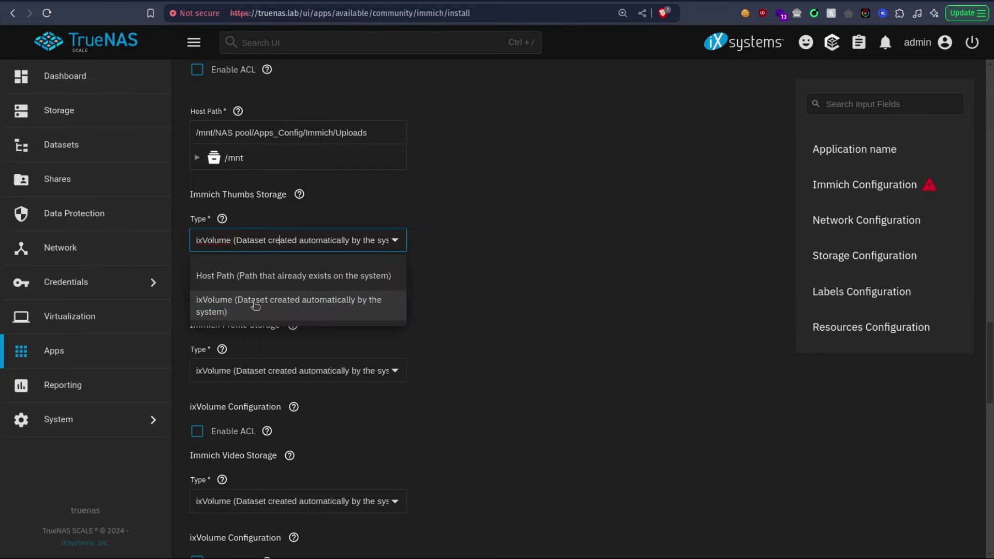
{"action": "left_click", "coordinate": [256, 278]}
{"action": "left_click", "coordinate": [252, 354]}
{"action": "key", "text": "ctrl+v"}
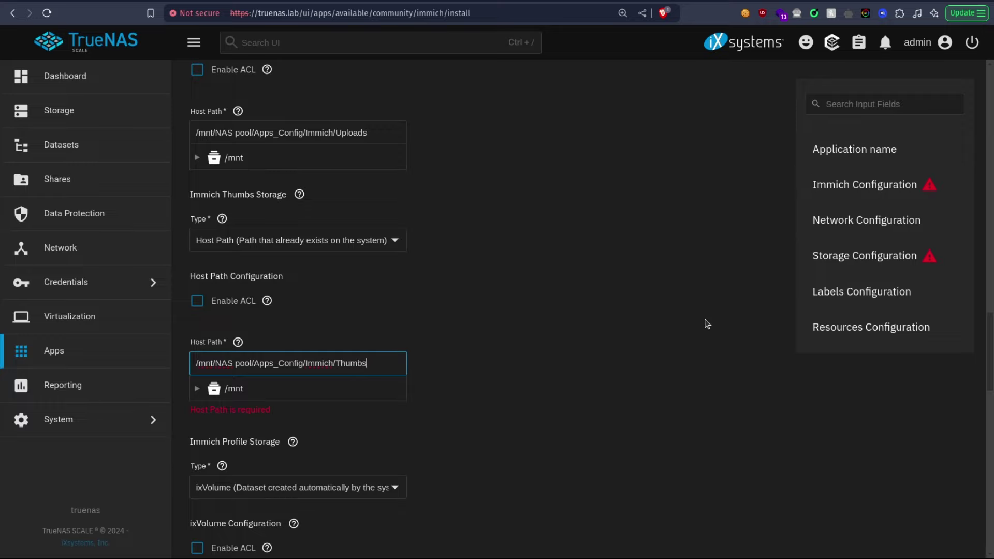
Step: Set Profile and Video storage to Host Path with the pasted Immich path, editing Profile's folder
{"action": "scroll", "coordinate": [553, 302], "scroll_direction": "down", "scroll_amount": 2}
{"action": "left_click", "coordinate": [328, 350]}
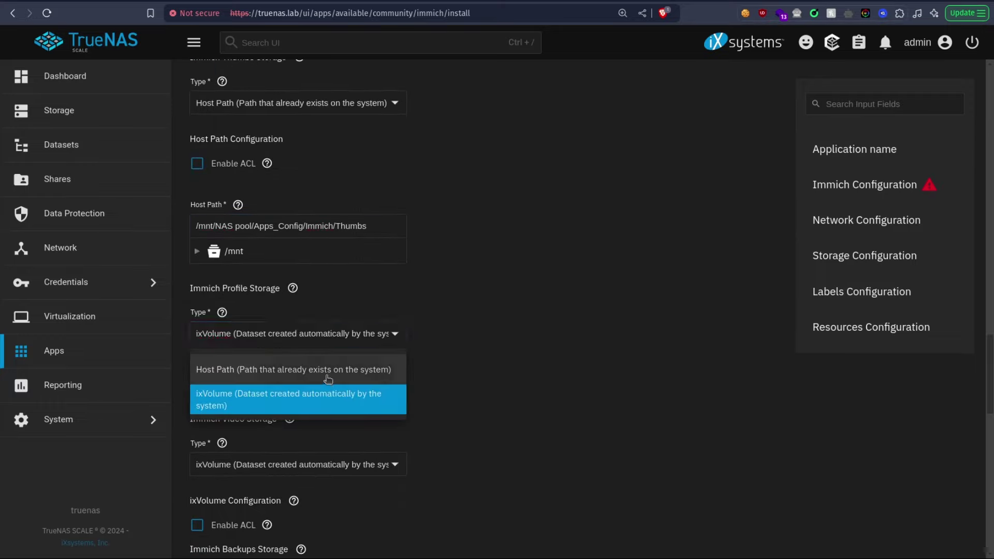
{"action": "left_click", "coordinate": [328, 370]}
{"action": "left_click", "coordinate": [326, 456]}
{"action": "key", "text": "ctrl+v"}
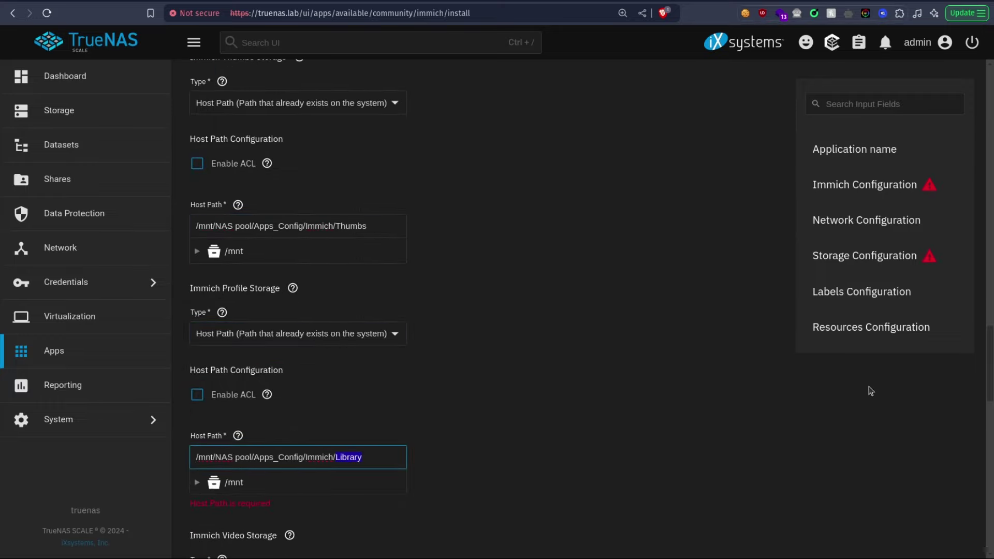
{"action": "type", "text": "Profile"}
{"action": "left_click", "coordinate": [313, 421]}
{"action": "scroll", "coordinate": [502, 405], "scroll_direction": "down", "scroll_amount": 3}
{"action": "left_click", "coordinate": [290, 359]}
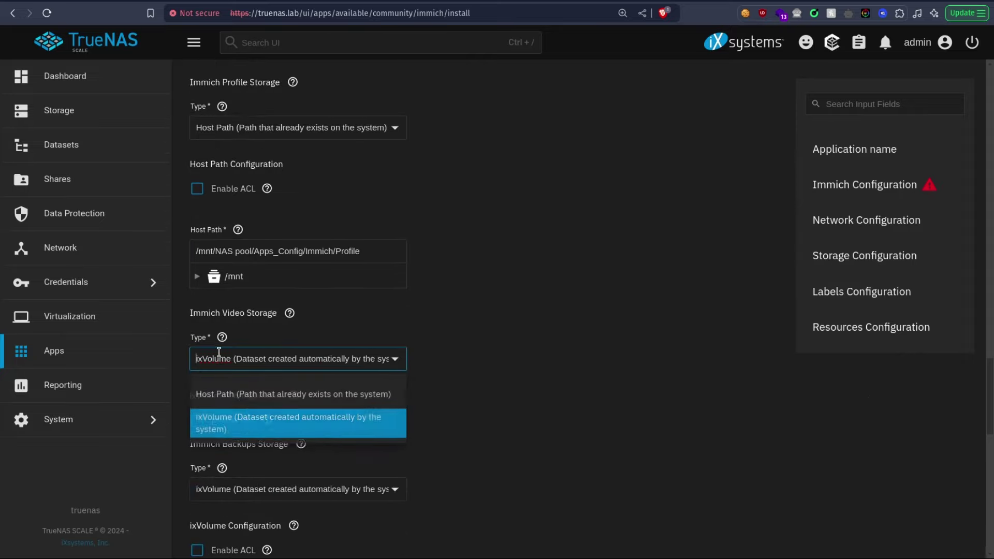
{"action": "left_click", "coordinate": [247, 396]}
{"action": "left_click", "coordinate": [269, 472]}
{"action": "key", "text": "ctrl+v"}
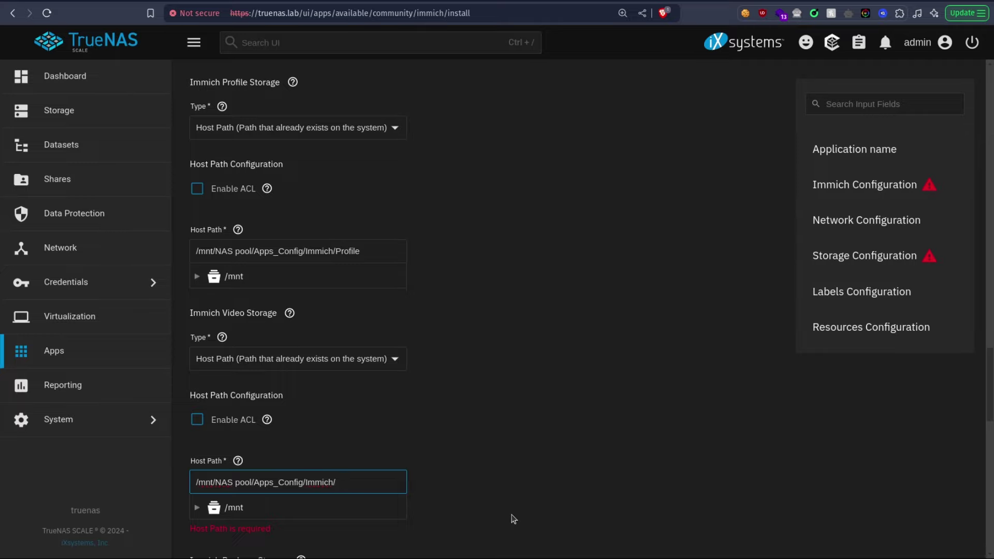
{"action": "scroll", "coordinate": [455, 347], "scroll_direction": "down", "scroll_amount": 4}
{"action": "left_click", "coordinate": [467, 342]}
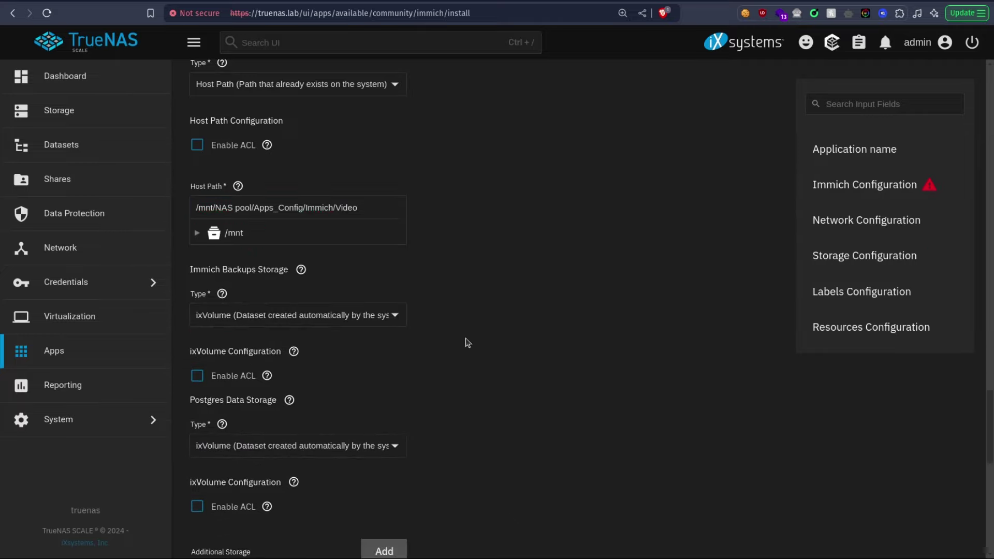
Step: Set Backups and Postgres storage to host paths …/Immich/Backups and …/Immich/Postgres
{"action": "left_click", "coordinate": [308, 315]}
{"action": "left_click", "coordinate": [308, 352]}
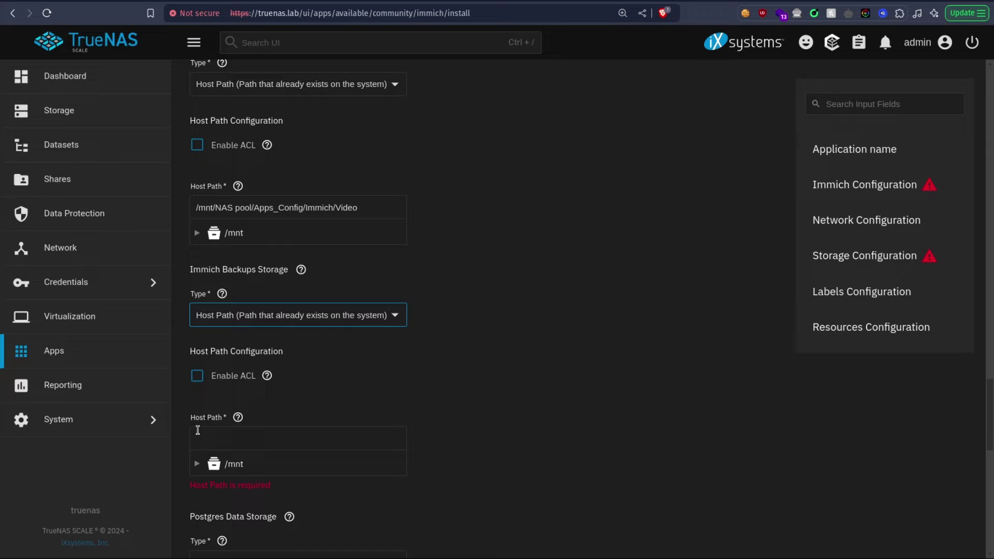
{"action": "left_click", "coordinate": [215, 441]}
{"action": "key", "text": "ctrl+v"}
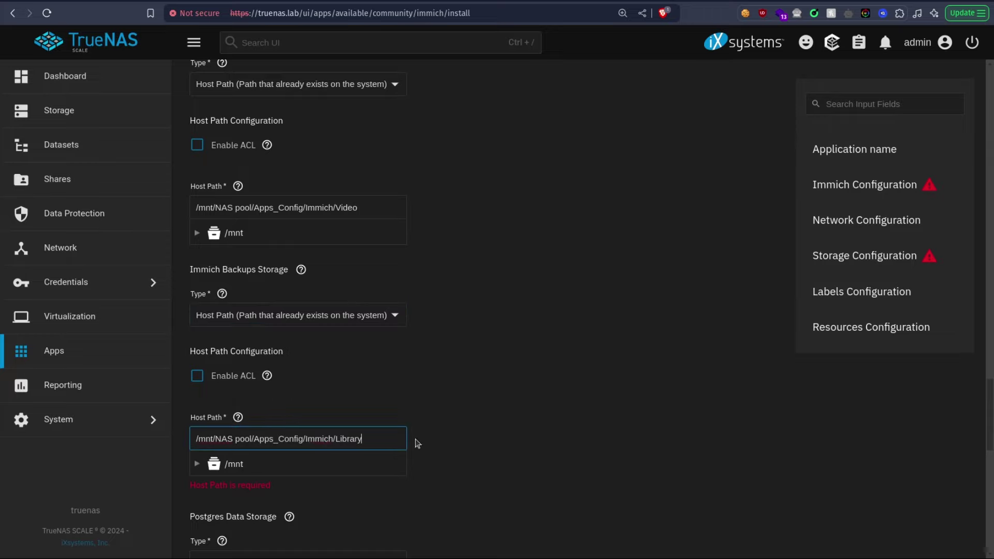
{"action": "type", "text": "Backups"}
{"action": "scroll", "coordinate": [614, 237], "scroll_direction": "down", "scroll_amount": 5}
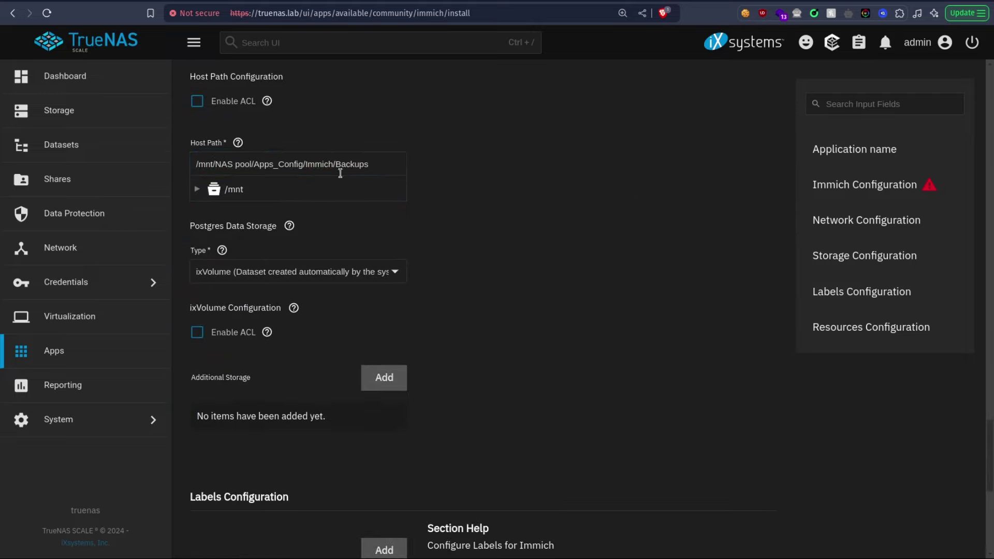
{"action": "left_click", "coordinate": [348, 273]}
{"action": "left_click", "coordinate": [321, 310]}
{"action": "left_click", "coordinate": [262, 397]}
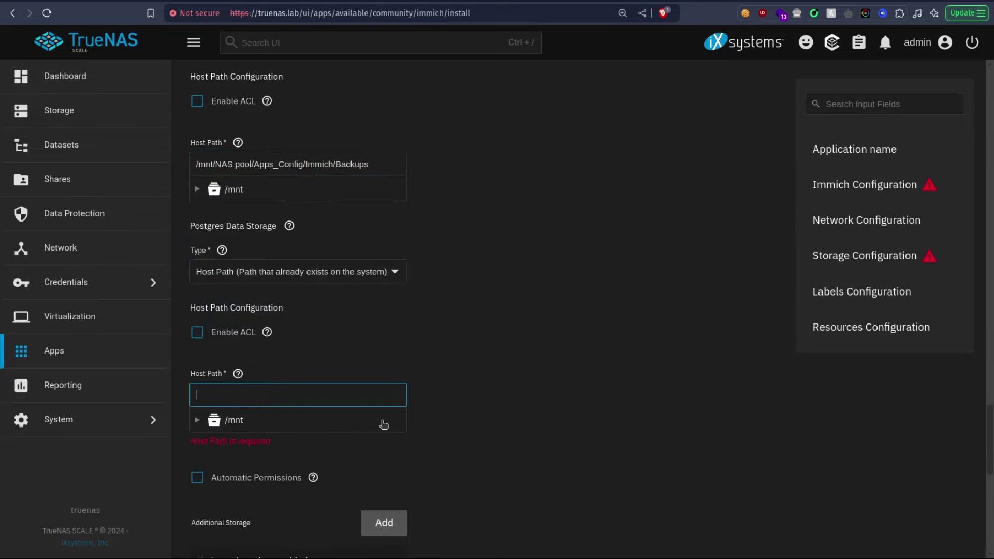
{"action": "key", "text": "ctrl+v"}
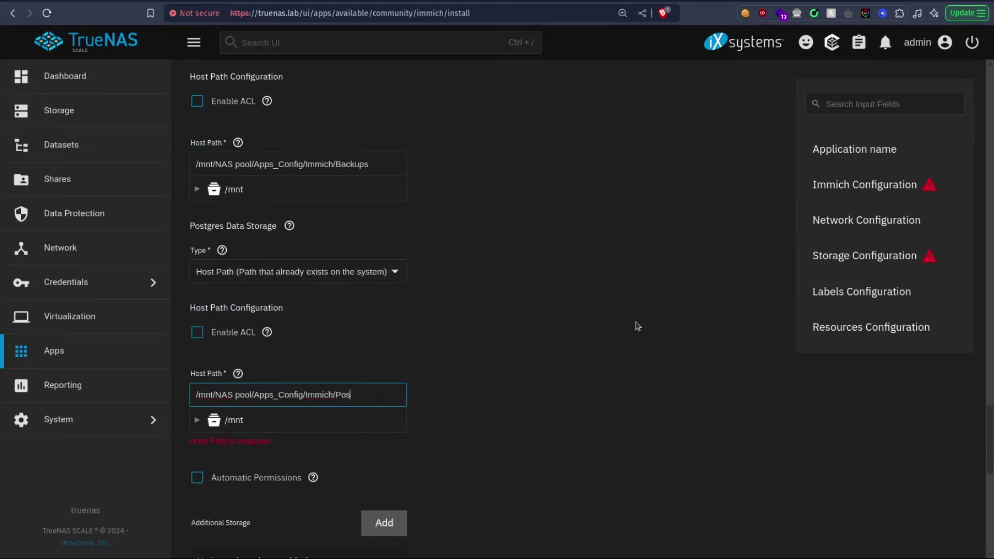
{"action": "type", "text": "Postgres"}
{"action": "scroll", "coordinate": [695, 260], "scroll_direction": "down", "scroll_amount": 8}
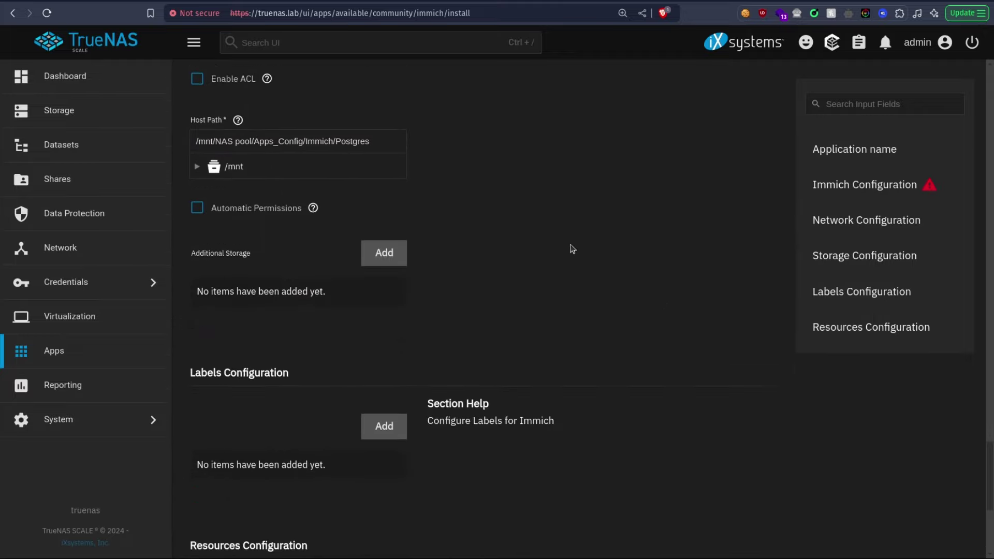
Step: Add a Host Path additional storage mounted at /pictures and enable Postgres automatic permissions
{"action": "left_click", "coordinate": [396, 88]}
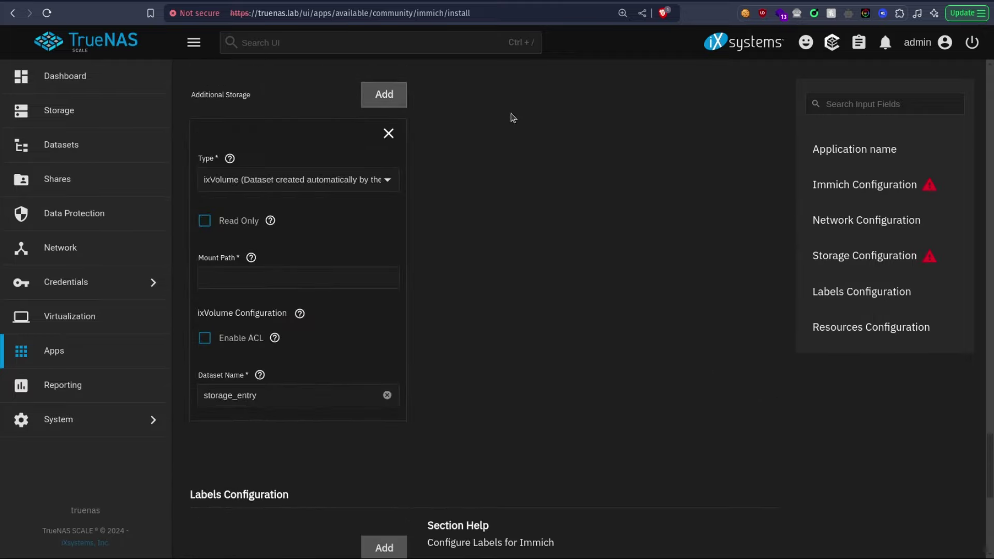
{"action": "left_click", "coordinate": [303, 182]}
{"action": "left_click", "coordinate": [290, 199]}
{"action": "left_click", "coordinate": [221, 272]}
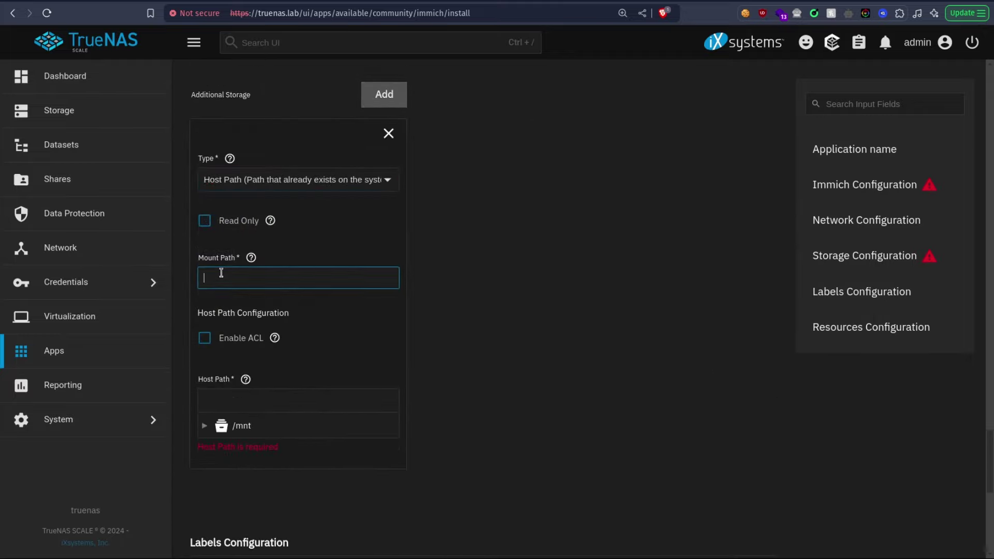
{"action": "type", "text": "/"}
{"action": "scroll", "coordinate": [470, 317], "scroll_direction": "up", "scroll_amount": 3}
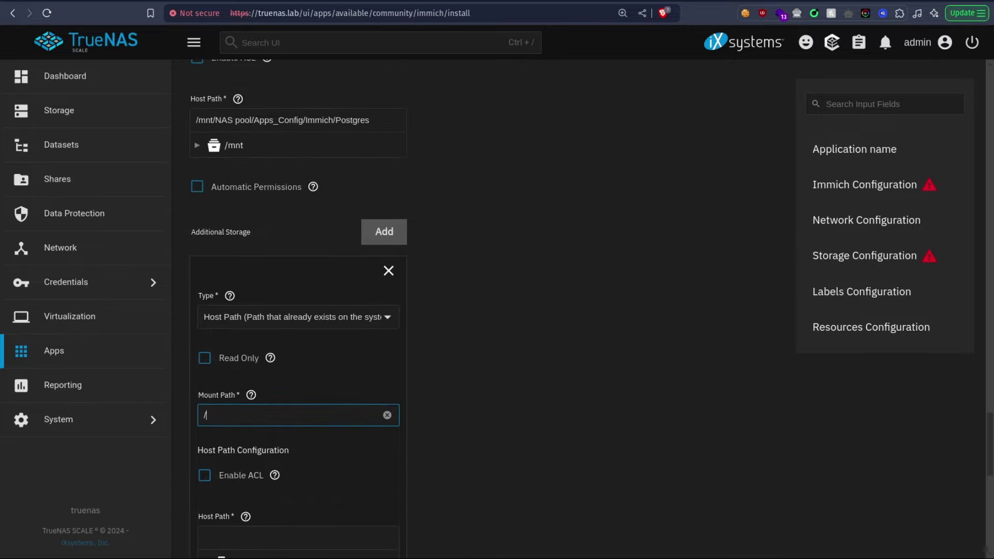
{"action": "scroll", "coordinate": [215, 199], "scroll_direction": "up", "scroll_amount": 1}
{"action": "left_click", "coordinate": [198, 255]}
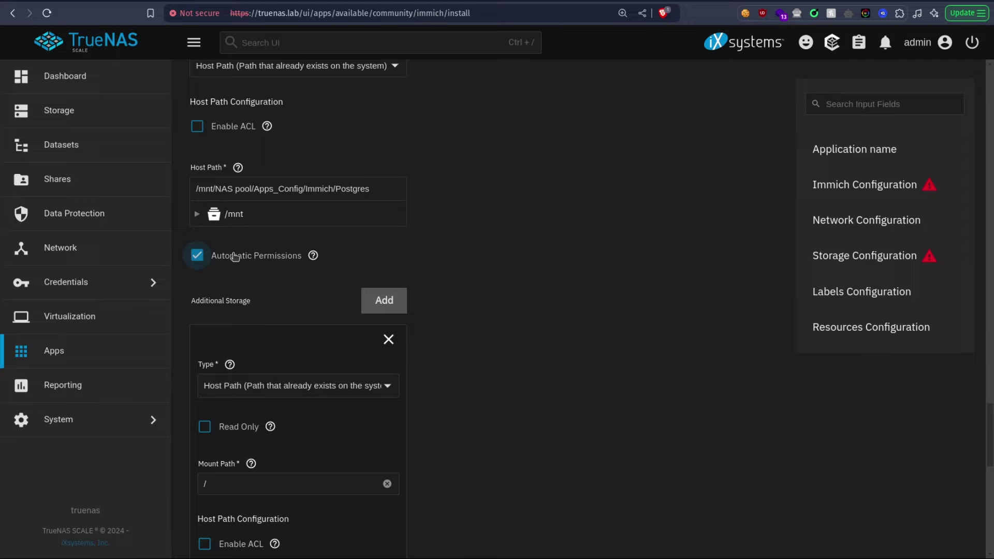
{"action": "scroll", "coordinate": [595, 337], "scroll_direction": "down", "scroll_amount": 3}
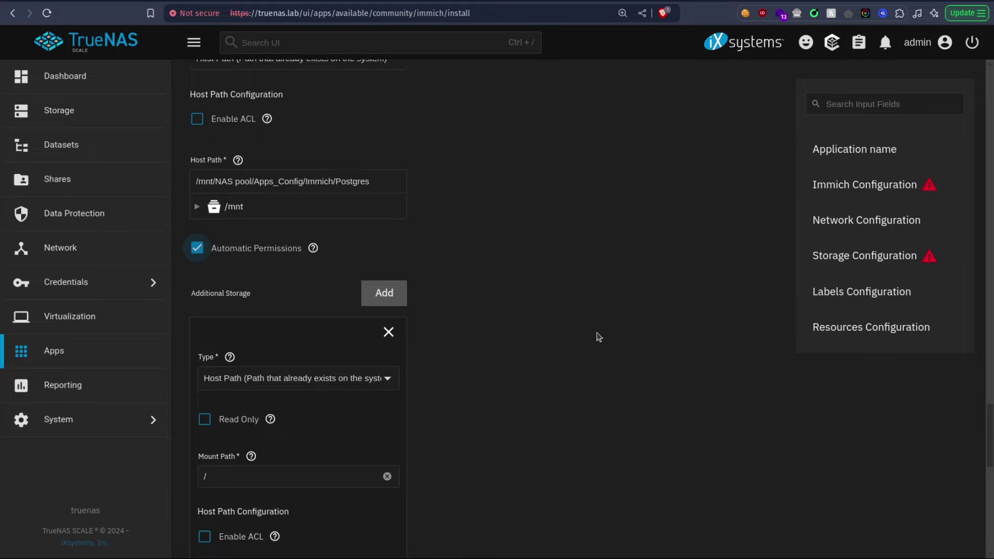
{"action": "left_click", "coordinate": [287, 344]}
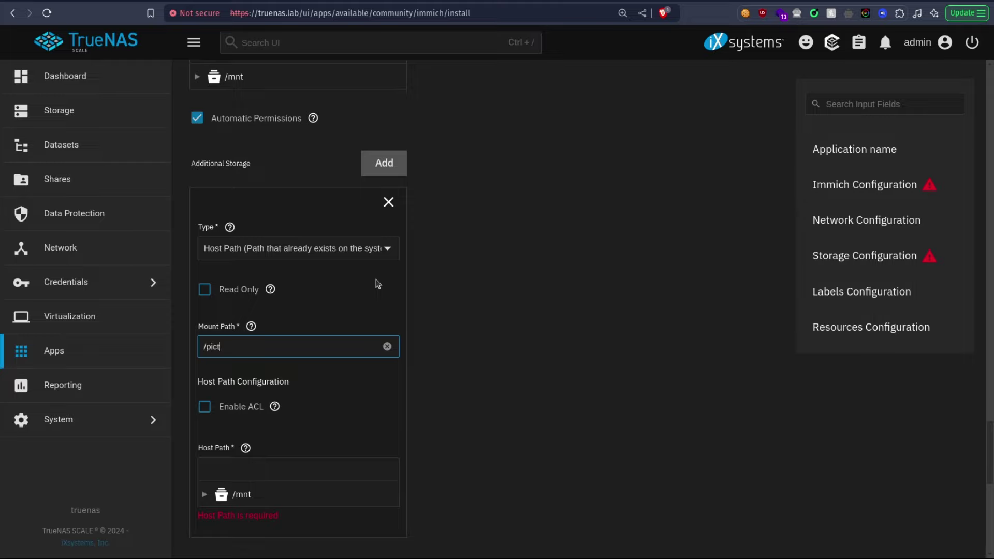
{"action": "type", "text": "s"}
{"action": "scroll", "coordinate": [199, 350], "scroll_direction": "down", "scroll_amount": 2}
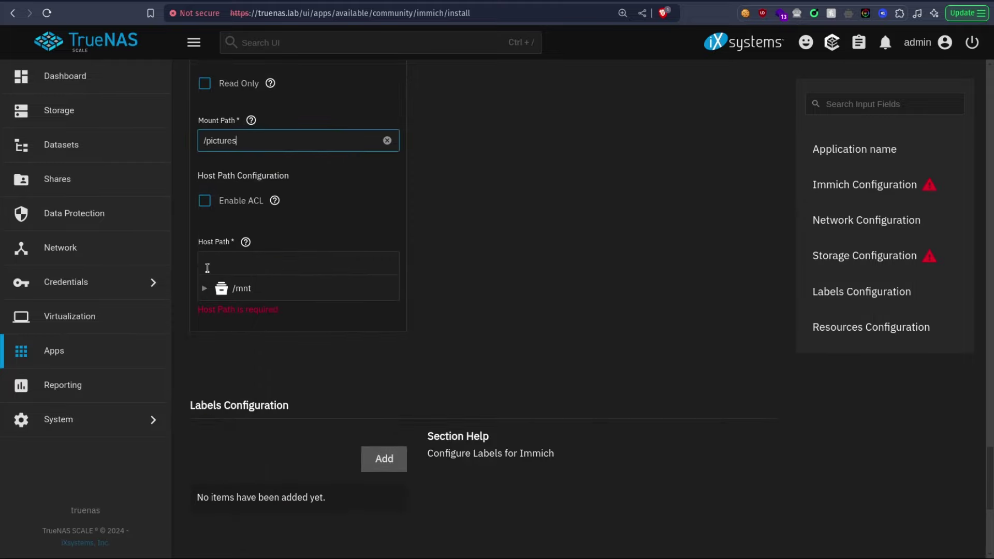
Step: Pick /mnt/NAS pool/Apps_Data/Photoprism as the host path for the /pictures storage
{"action": "left_click", "coordinate": [204, 288]}
{"action": "left_click", "coordinate": [218, 311]}
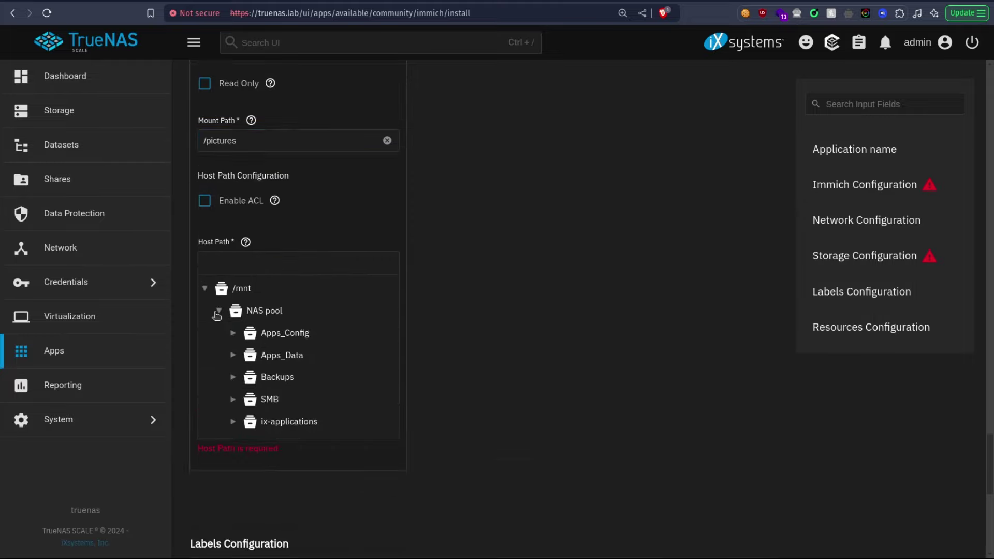
{"action": "left_click", "coordinate": [233, 354]}
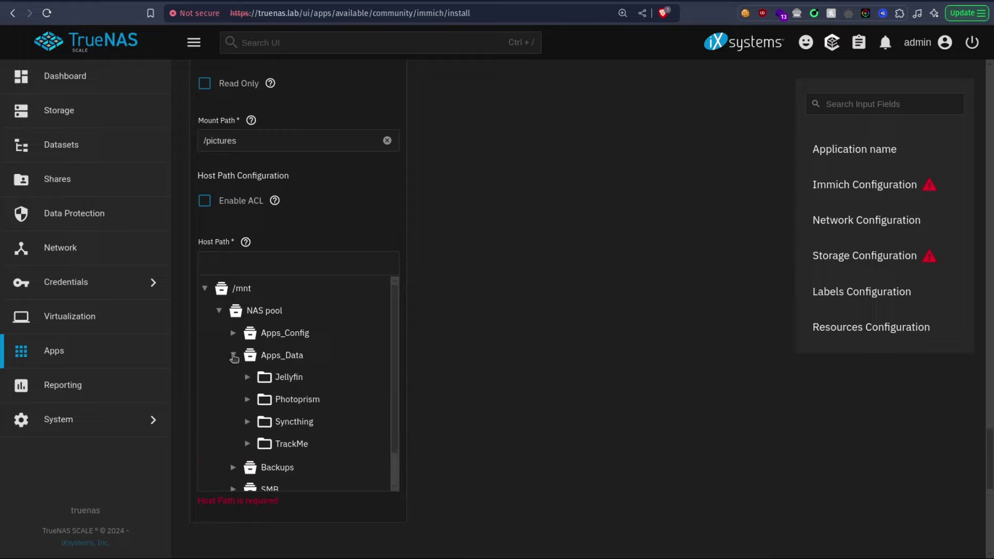
{"action": "left_click", "coordinate": [290, 401]}
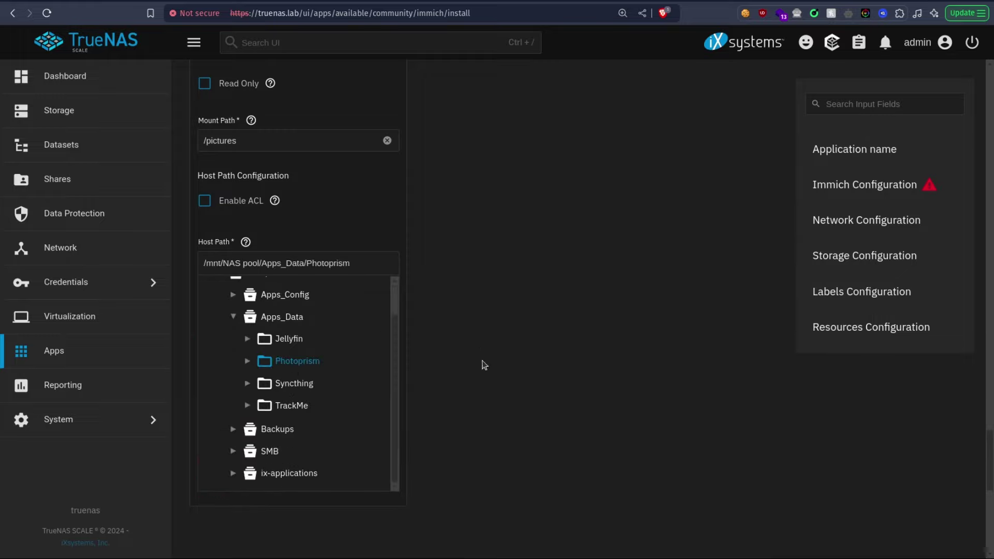
{"action": "scroll", "coordinate": [491, 316], "scroll_direction": "up", "scroll_amount": 1}
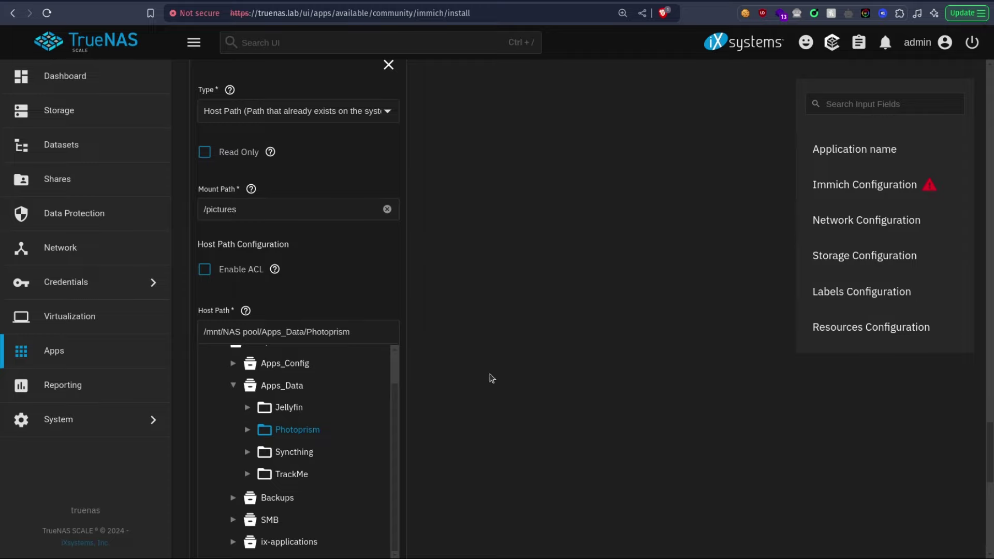
{"action": "scroll", "coordinate": [492, 378], "scroll_direction": "up", "scroll_amount": 3}
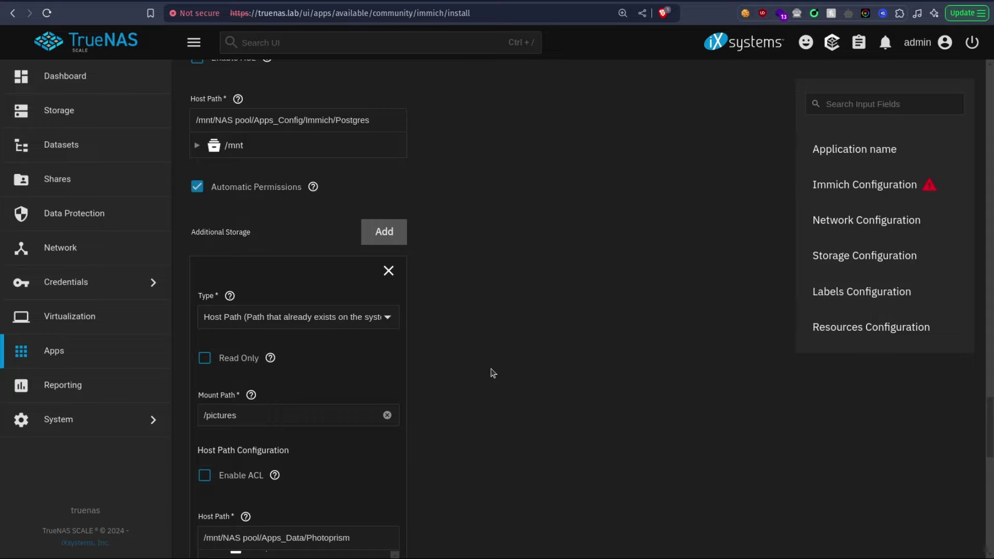
{"action": "scroll", "coordinate": [492, 373], "scroll_direction": "down", "scroll_amount": 4}
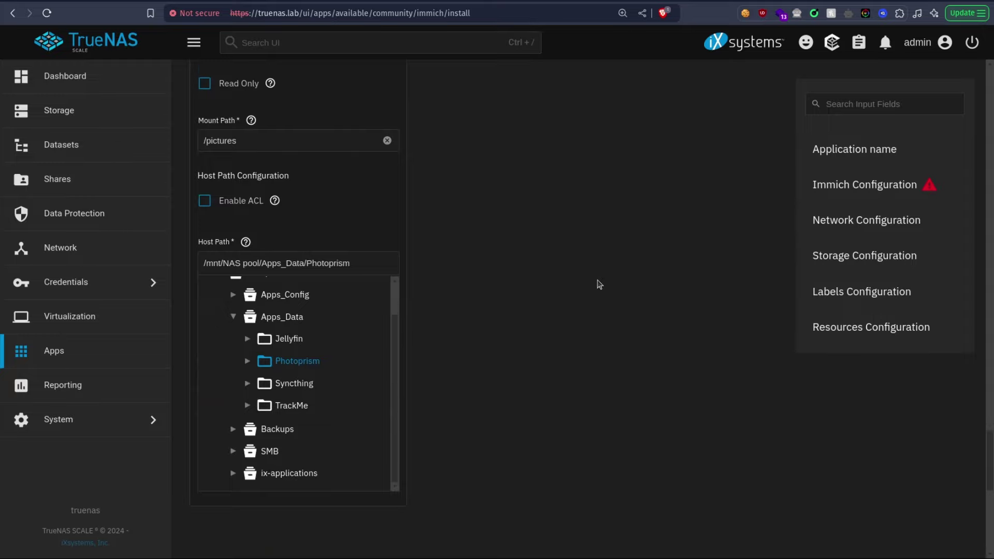
{"action": "scroll", "coordinate": [601, 284], "scroll_direction": "down", "scroll_amount": 5}
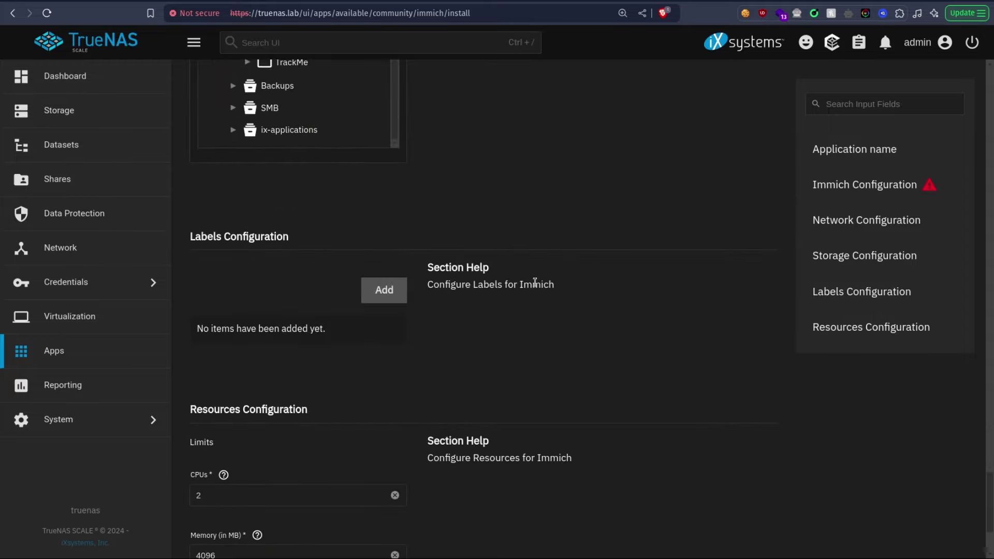
{"action": "scroll", "coordinate": [536, 283], "scroll_direction": "down", "scroll_amount": 2}
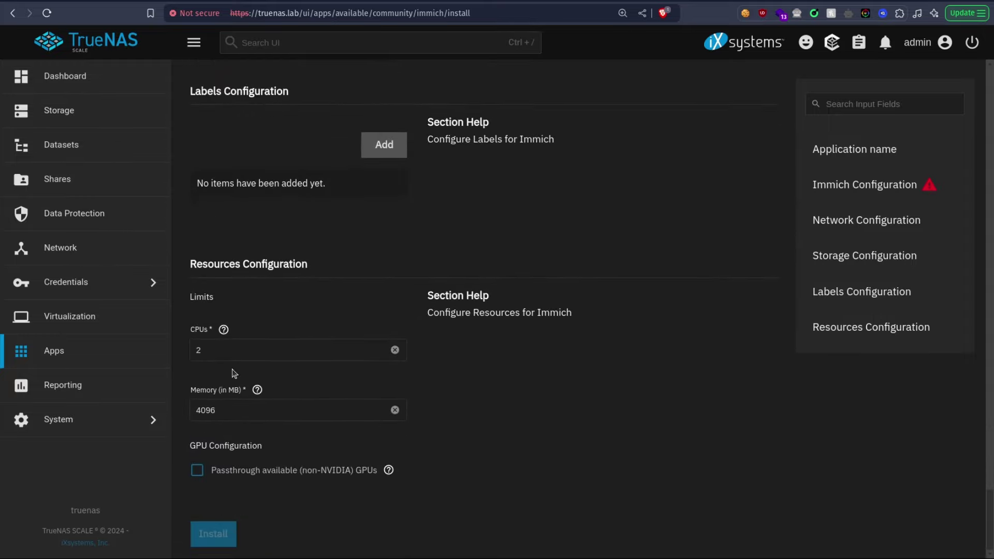
Step: Change CPUs from 2 to 4 and memory from 4096 to 8192 MB
{"action": "left_click", "coordinate": [327, 352]}
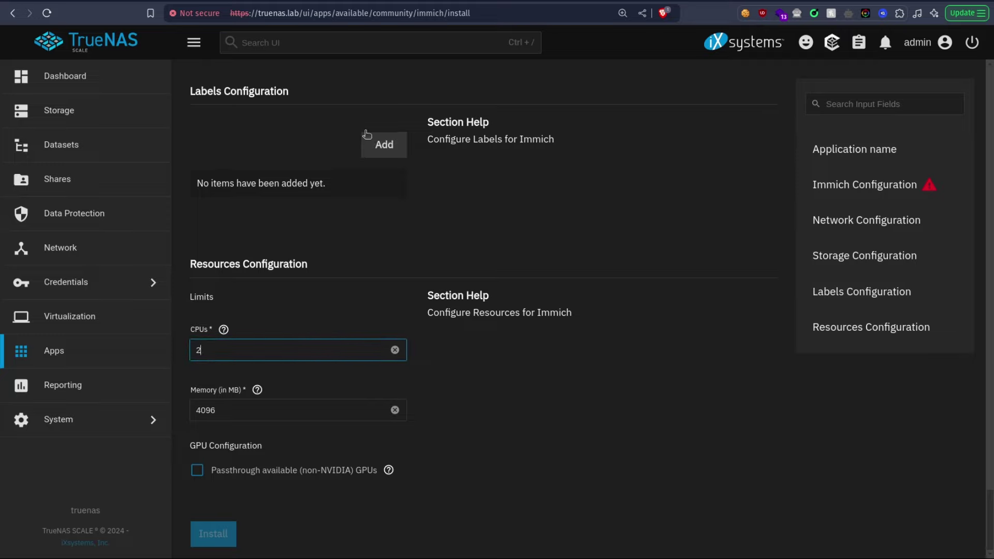
{"action": "key", "text": "BackSpace"}
{"action": "type", "text": "4"}
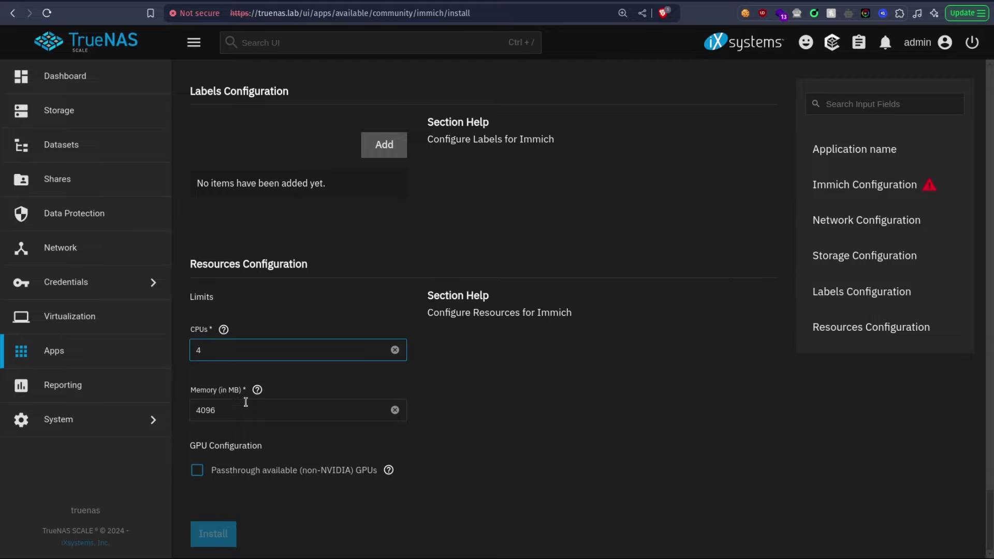
{"action": "left_click", "coordinate": [229, 410]}
{"action": "type", "text": "8192"}
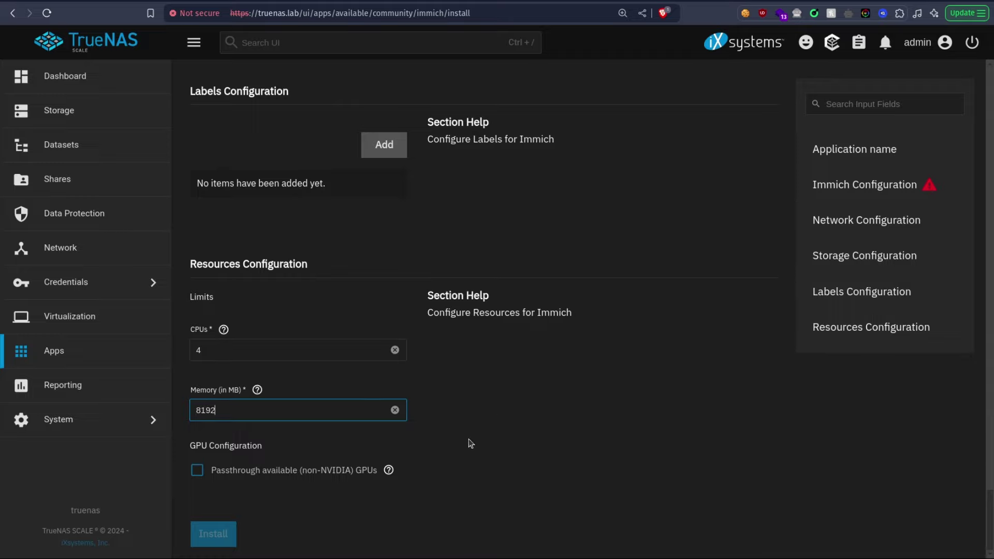
{"action": "scroll", "coordinate": [599, 389], "scroll_direction": "up", "scroll_amount": 15}
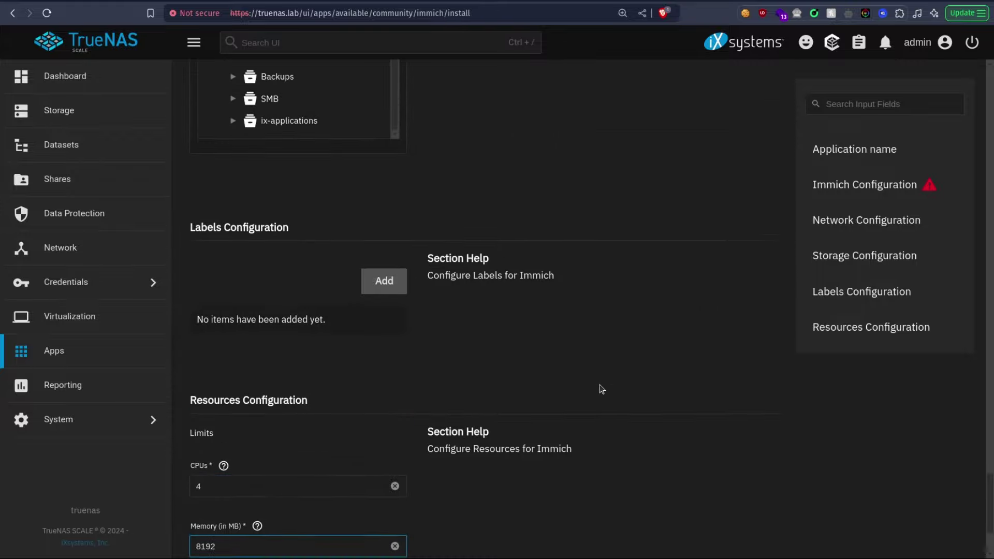
Step: In the Immich Configuration section, enter the Database Password and the Redis Password
{"action": "scroll", "coordinate": [656, 439], "scroll_direction": "up", "scroll_amount": 20}
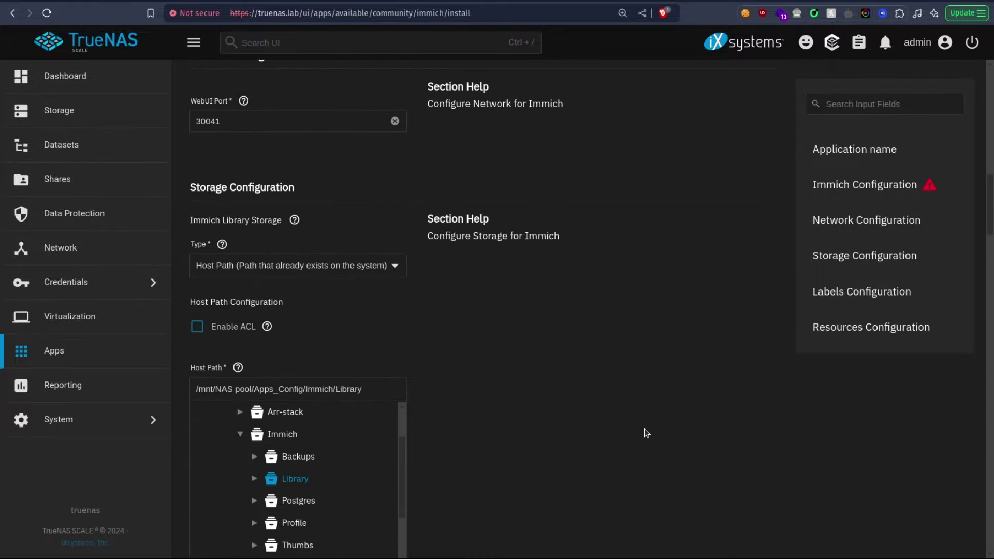
{"action": "left_click", "coordinate": [862, 247]}
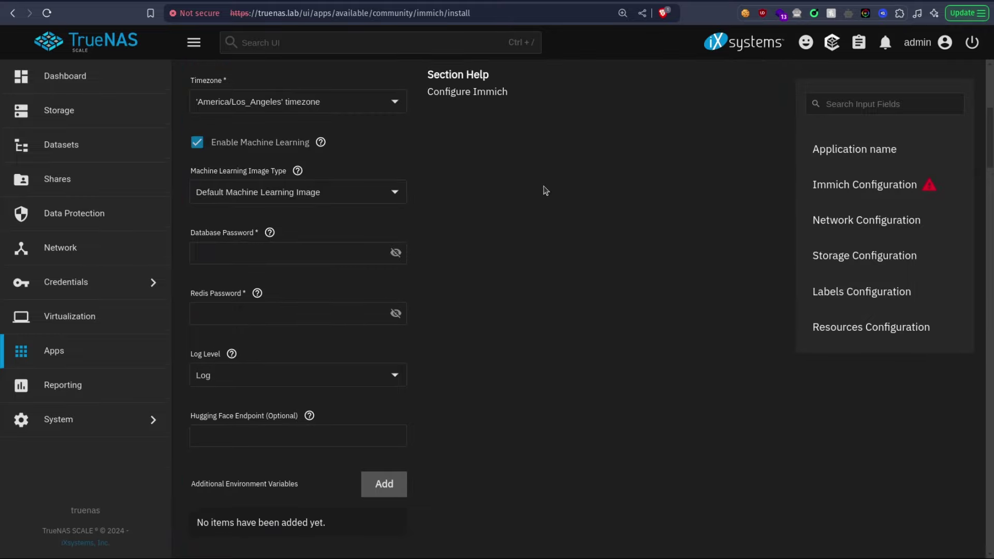
{"action": "scroll", "coordinate": [414, 185], "scroll_direction": "down", "scroll_amount": 1}
{"action": "left_click", "coordinate": [284, 188]}
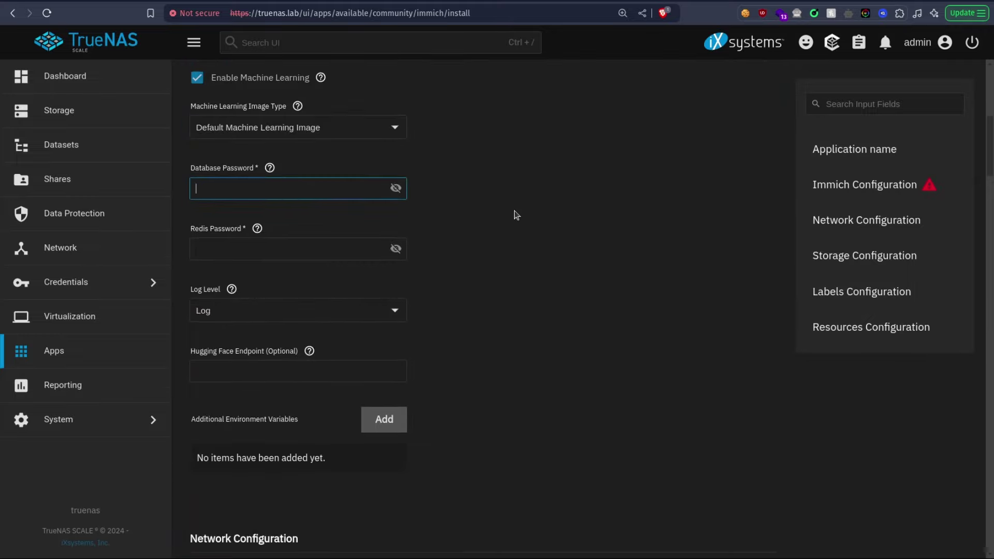
{"action": "key", "text": "Tab"}
{"action": "key", "text": "Tab"}
{"action": "type", "text": "••••"}
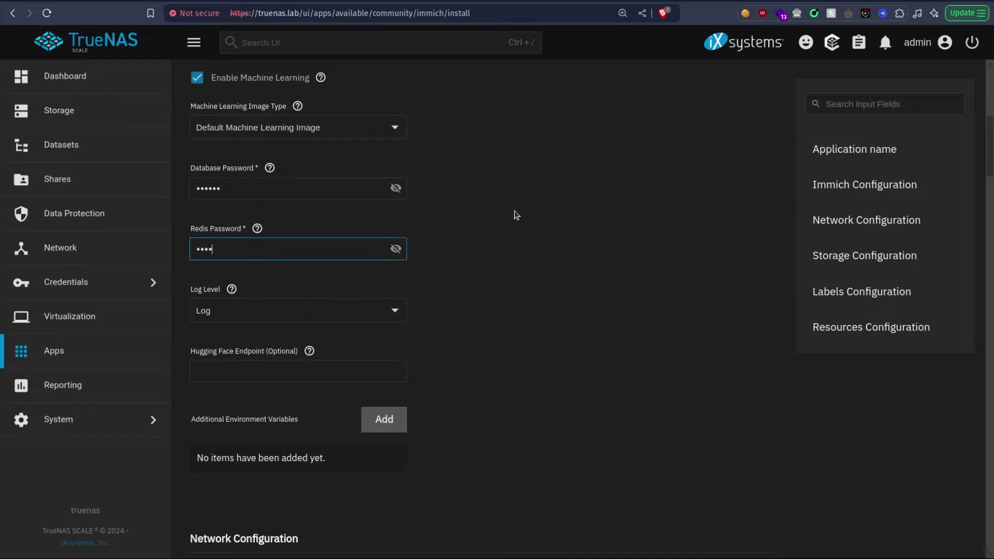
{"action": "type", "text": "••"}
{"action": "key", "text": "Tab"}
Step: Install Immich with these settings
{"action": "scroll", "coordinate": [484, 200], "scroll_direction": "down", "scroll_amount": 4}
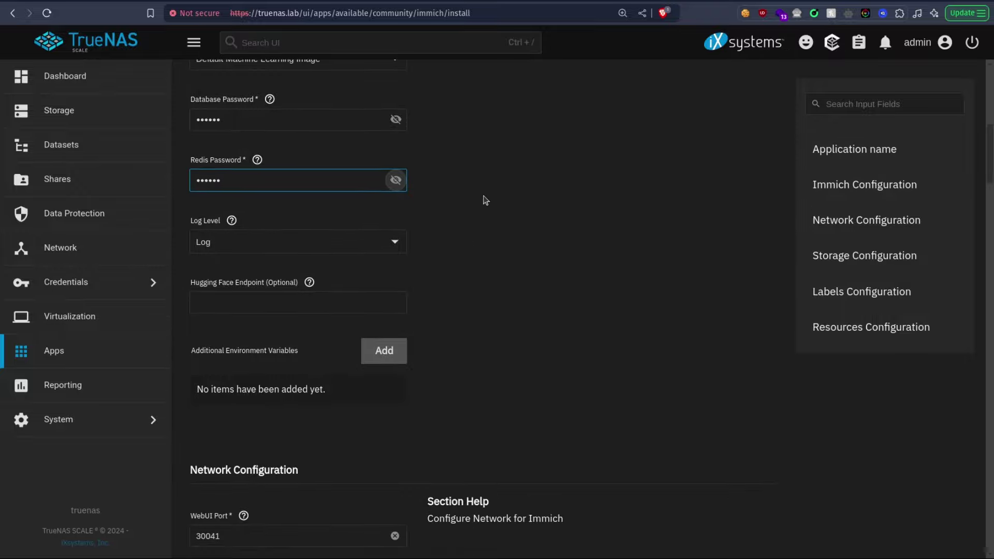
{"action": "scroll", "coordinate": [608, 238], "scroll_direction": "down", "scroll_amount": 20}
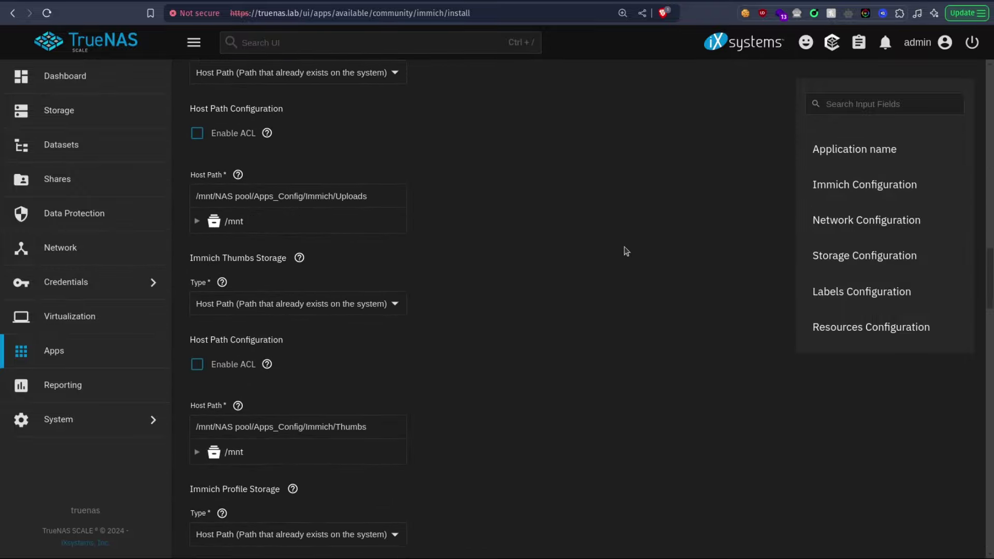
{"action": "scroll", "coordinate": [616, 247], "scroll_direction": "down", "scroll_amount": 12}
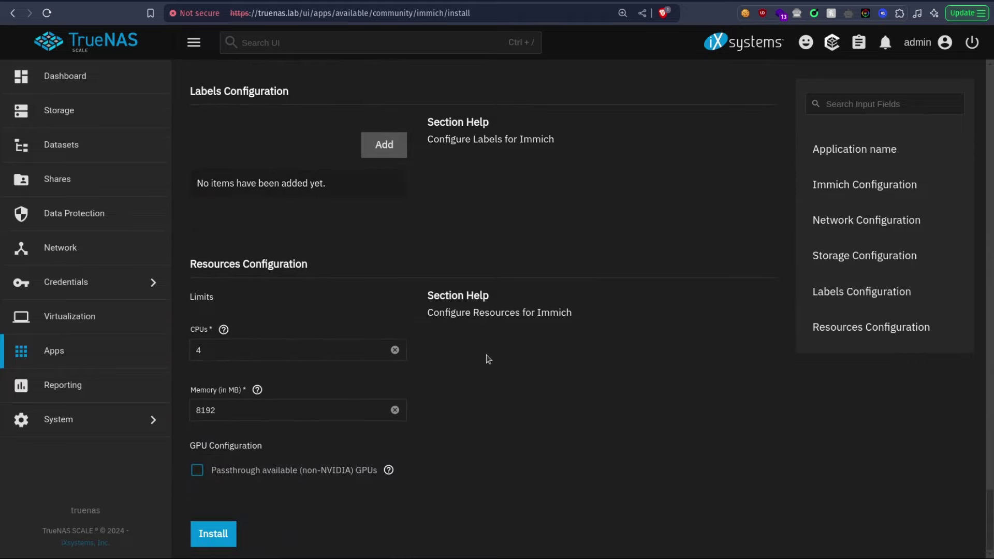
{"action": "left_click", "coordinate": [226, 539]}
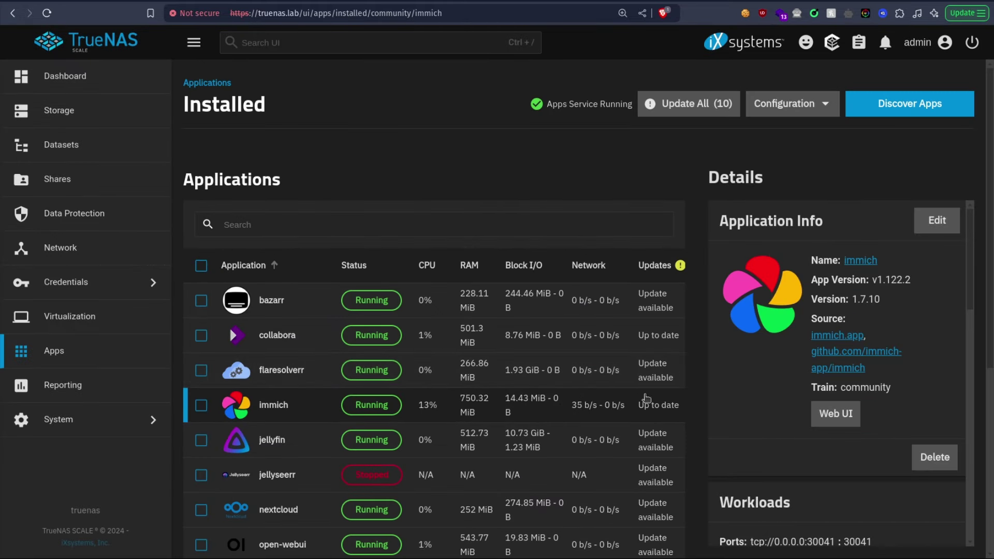
Step: Launch Immich's Web UI from the Application Info panel of the installed immich app
{"action": "left_click", "coordinate": [835, 413]}
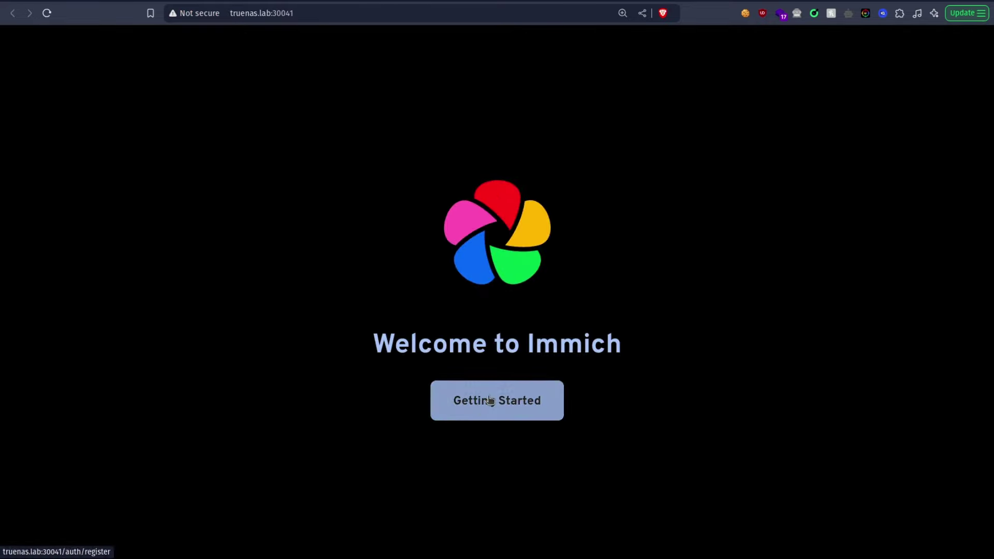
Step: Begin the Immich setup with Getting Started and enter the admin e-mail address
{"action": "left_click", "coordinate": [476, 407]}
{"action": "scroll", "coordinate": [455, 317], "scroll_direction": "down", "scroll_amount": 1}
{"action": "left_click", "coordinate": [433, 273]}
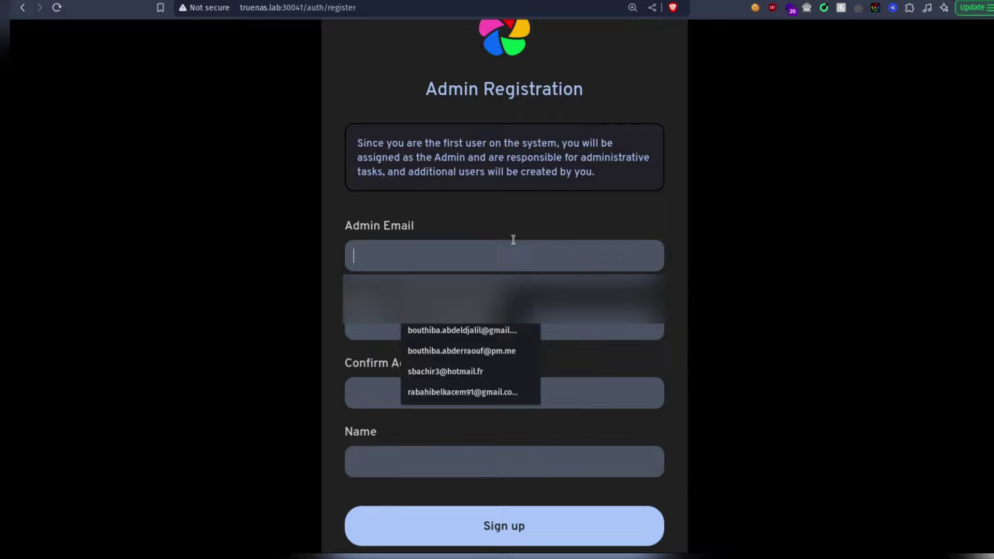
{"action": "type", "text": "admin@"}
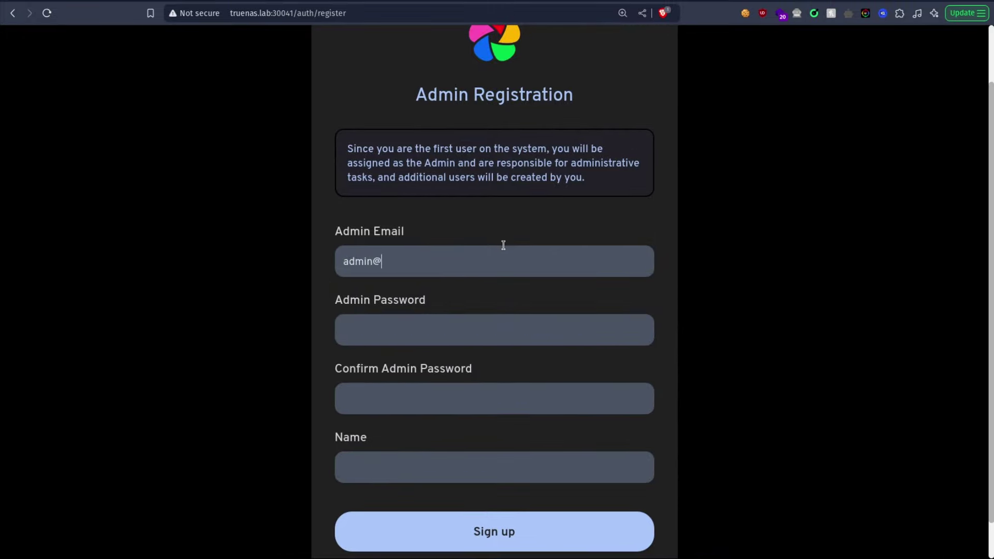
{"action": "type", "text": "immich.local"}
{"action": "key", "text": "Tab"}
Step: Set and confirm the admin password, name the account Admin, and sign up
{"action": "type", "text": "ad"}
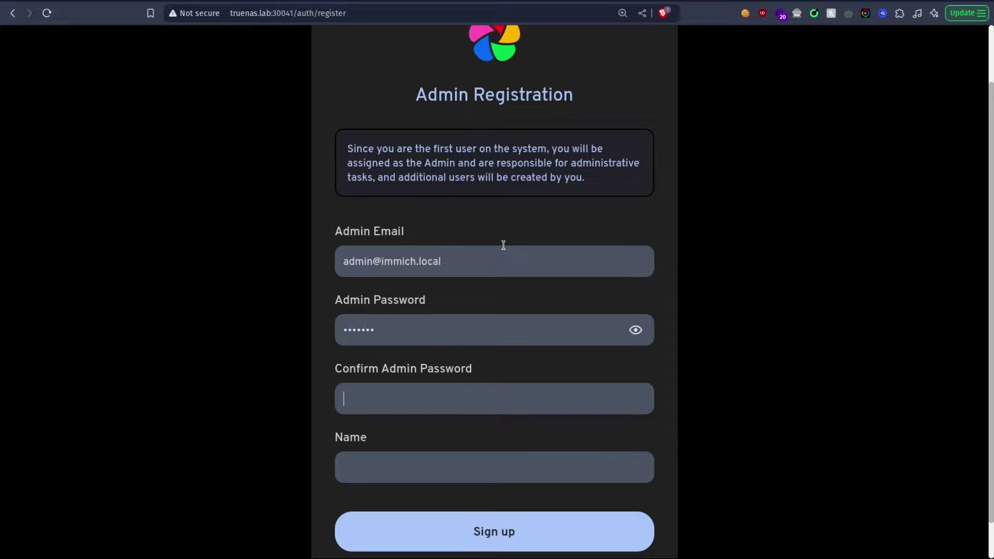
{"action": "type", "text": "a"}
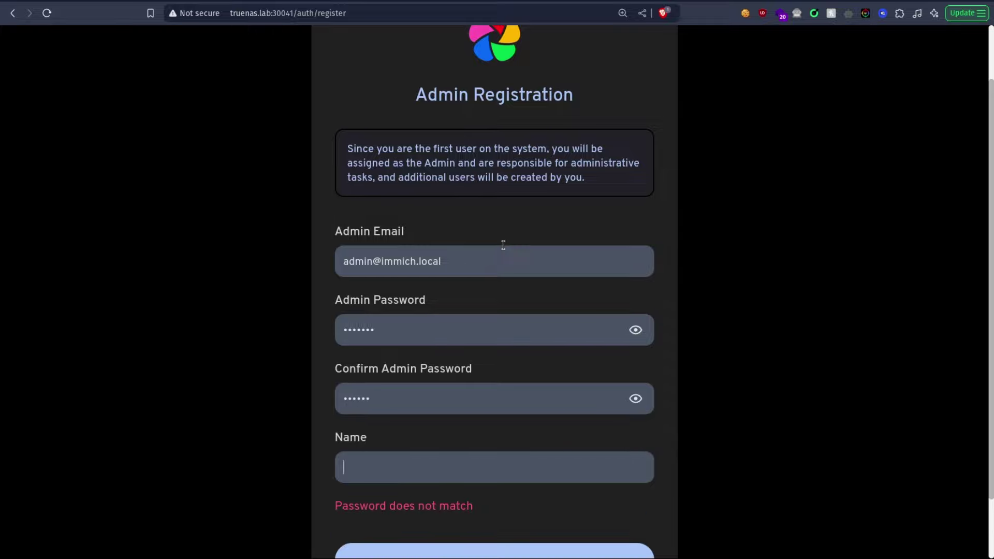
{"action": "key", "text": "shift+Tab"}
{"action": "key", "text": "shift+Tab"}
{"action": "type", "text": "admin1"}
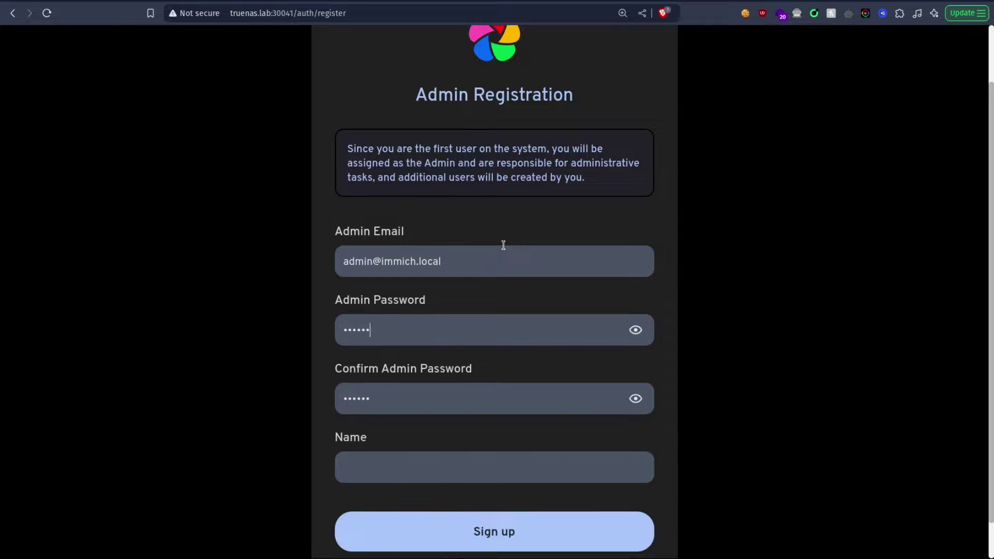
{"action": "key", "text": "Tab"}
{"action": "type", "text": "admin1"}
{"action": "key", "text": "Tab"}
{"action": "type", "text": "Admin"}
{"action": "scroll", "coordinate": [508, 414], "scroll_direction": "down", "scroll_amount": 1}
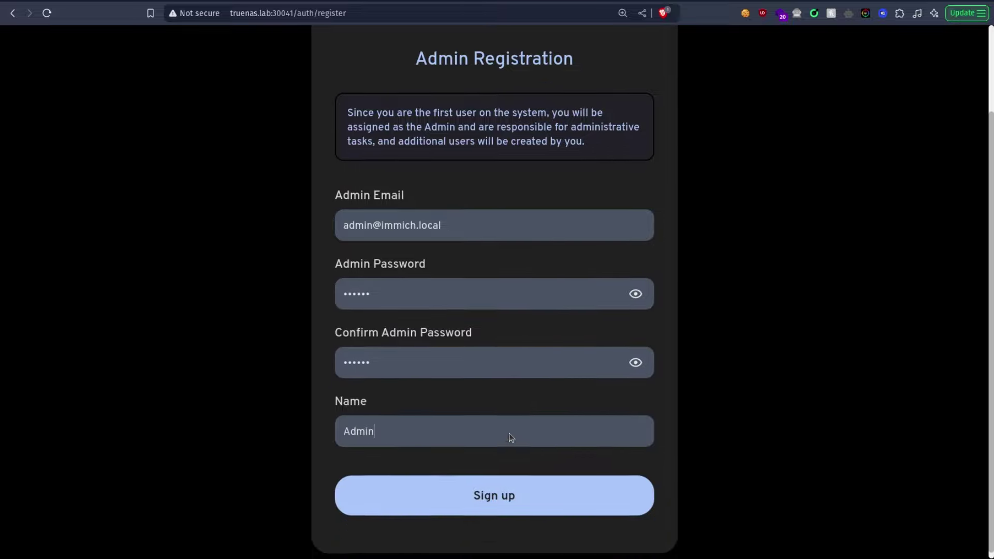
{"action": "left_click", "coordinate": [513, 496]}
Step: Log in to Immich with the saved admin e-mail and the account password
{"action": "type", "text": "ad"}
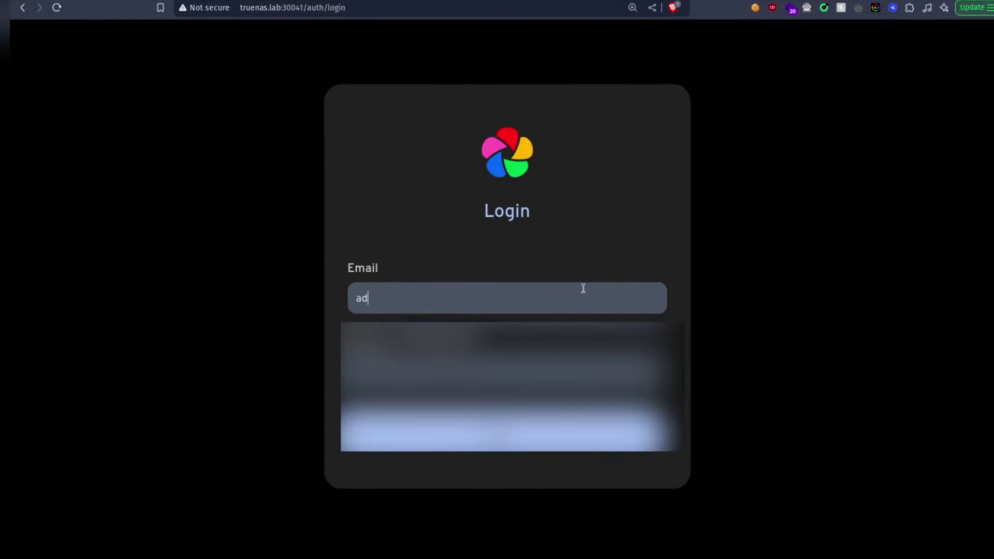
{"action": "key", "text": "Down"}
{"action": "key", "text": "Return"}
{"action": "key", "text": "Tab"}
{"action": "type", "text": "p"}
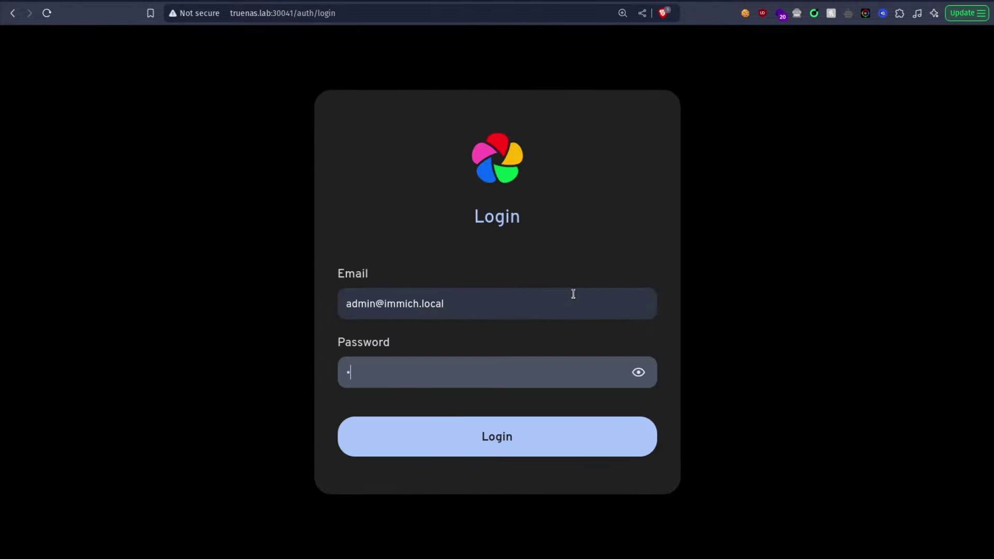
{"action": "type", "text": "assword"}
{"action": "key", "text": "Return"}
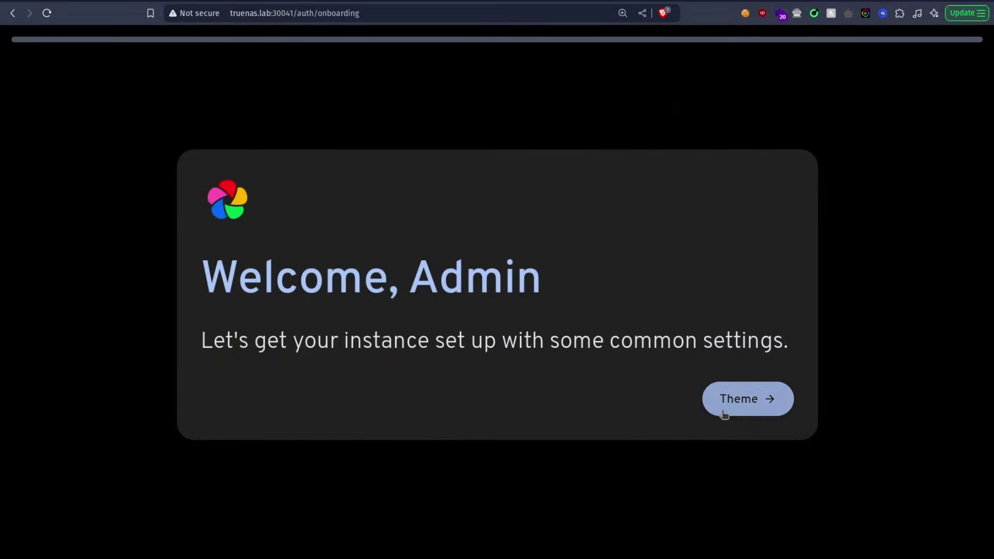
Step: Step through the Theme, Privacy and Storage Template onboarding pages and finish with Done
{"action": "left_click", "coordinate": [723, 414]}
{"action": "left_click", "coordinate": [773, 514]}
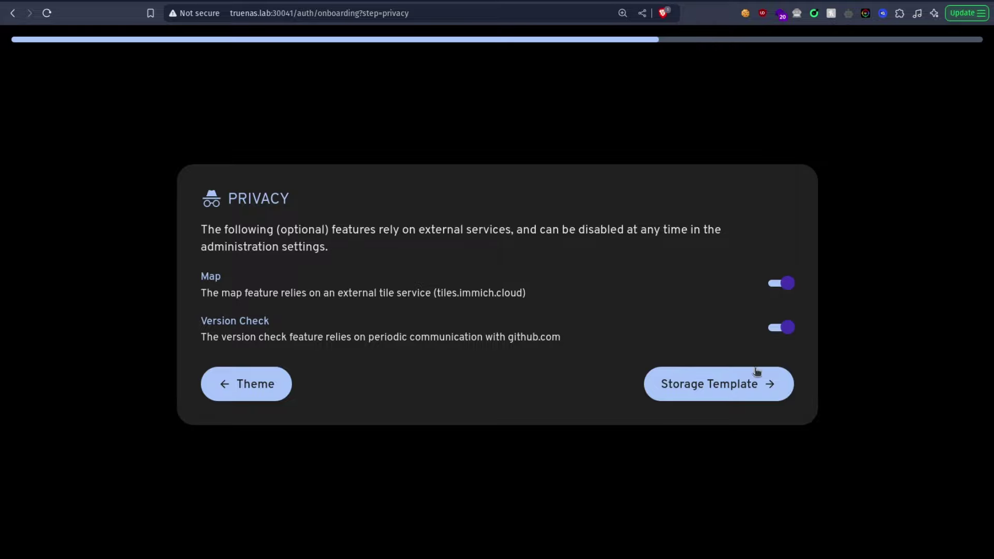
{"action": "left_click", "coordinate": [709, 391]}
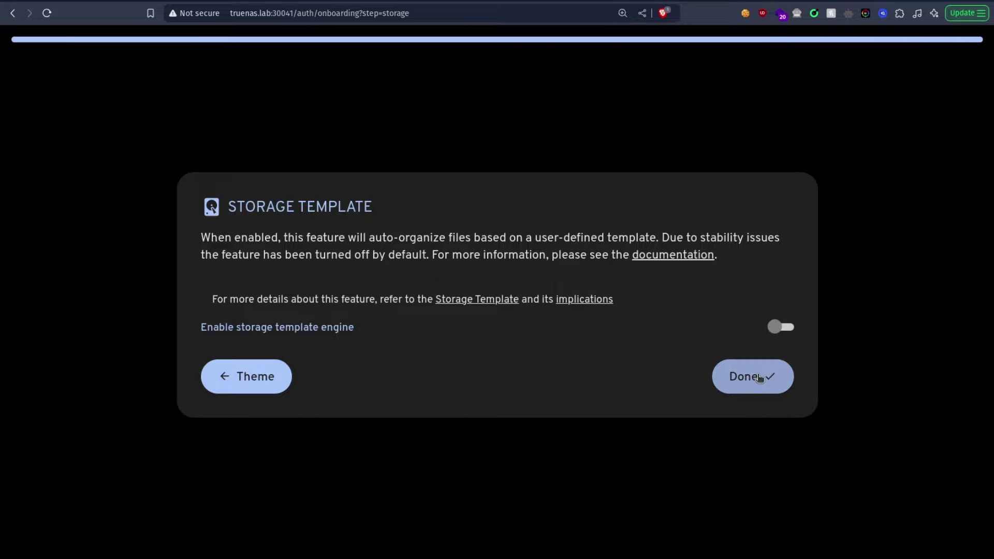
{"action": "left_click", "coordinate": [766, 388]}
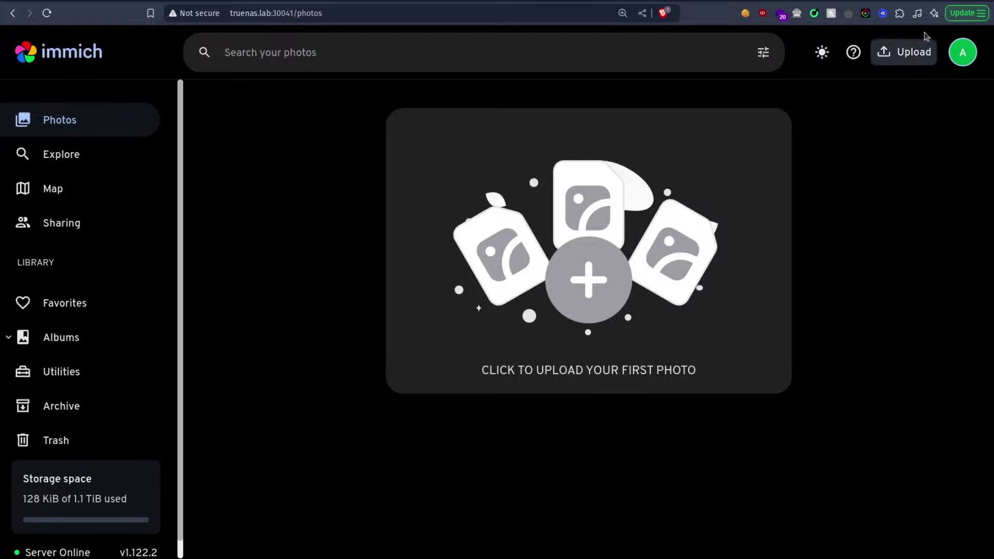
Step: Create a new external library in Administration > External Libraries with Admin as owner
{"action": "left_click", "coordinate": [978, 54]}
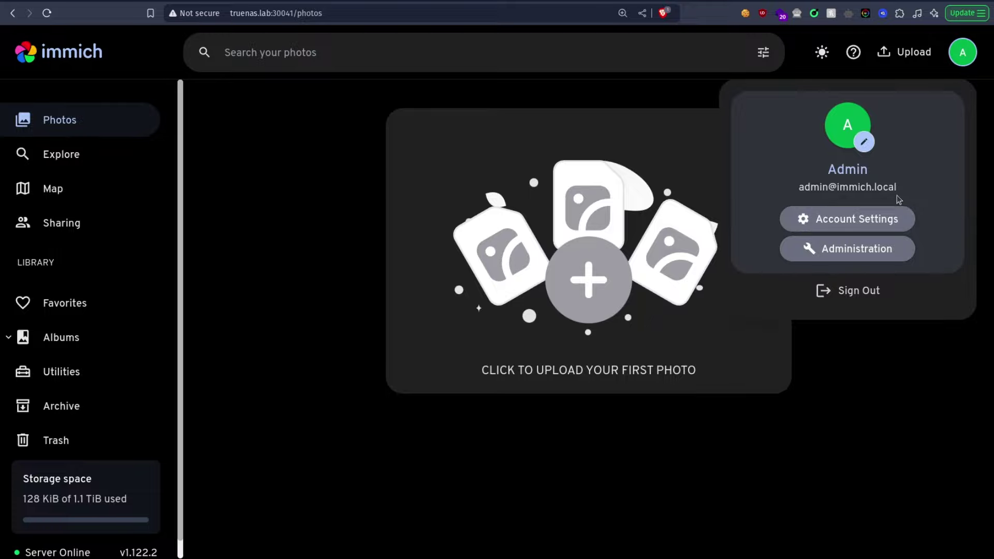
{"action": "left_click", "coordinate": [878, 254]}
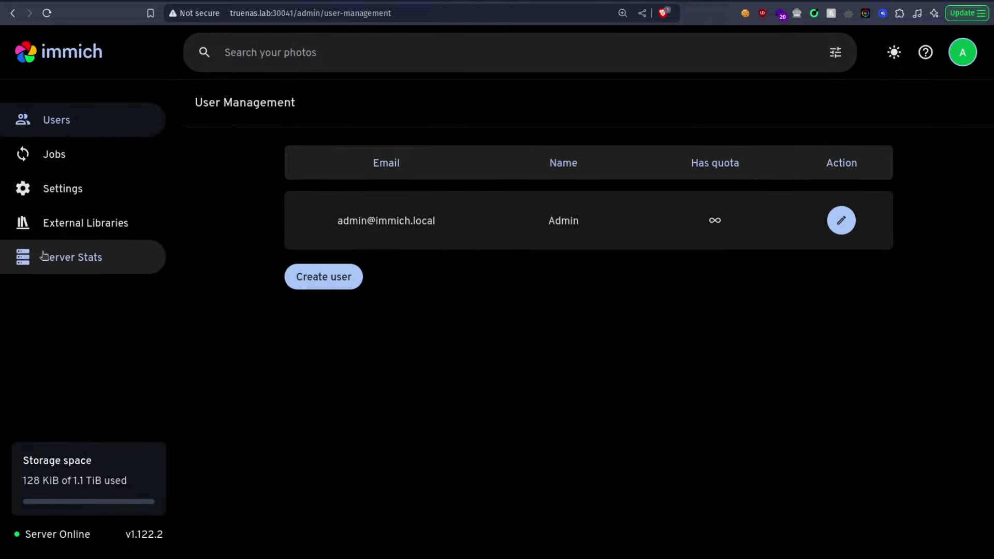
{"action": "left_click", "coordinate": [63, 224]}
{"action": "left_click", "coordinate": [941, 103]}
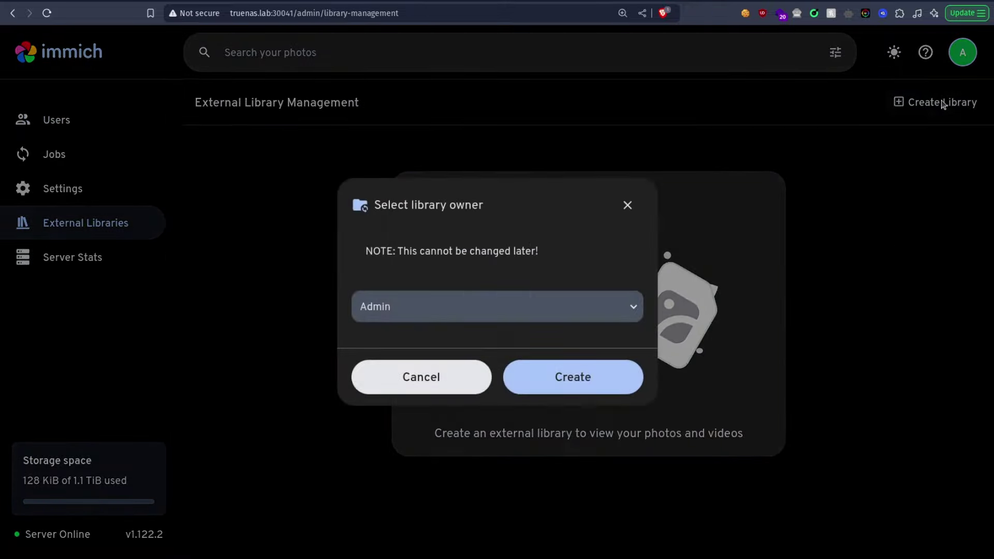
{"action": "left_click", "coordinate": [554, 377]}
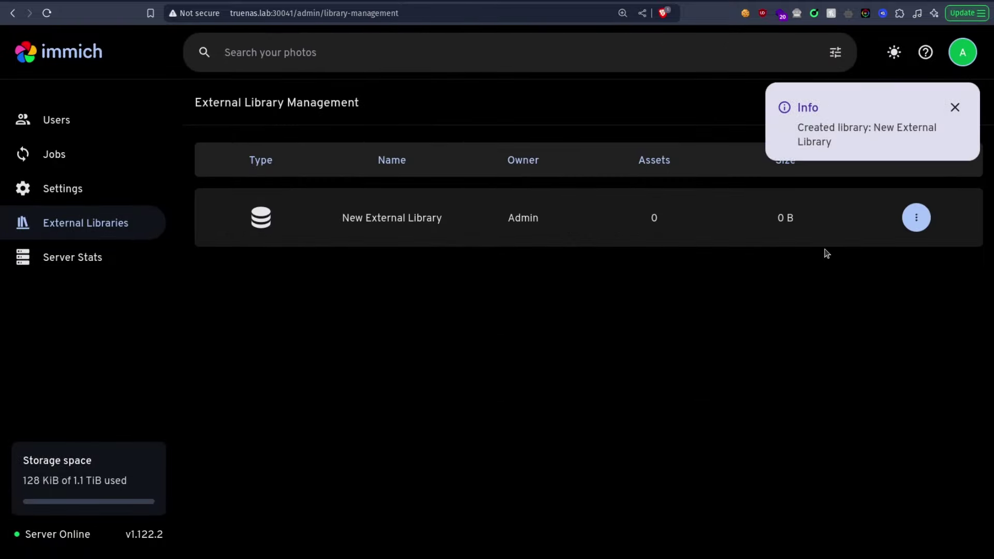
Step: Add /pictures as the library's import path and save it
{"action": "left_click", "coordinate": [917, 216]}
{"action": "left_click", "coordinate": [819, 296]}
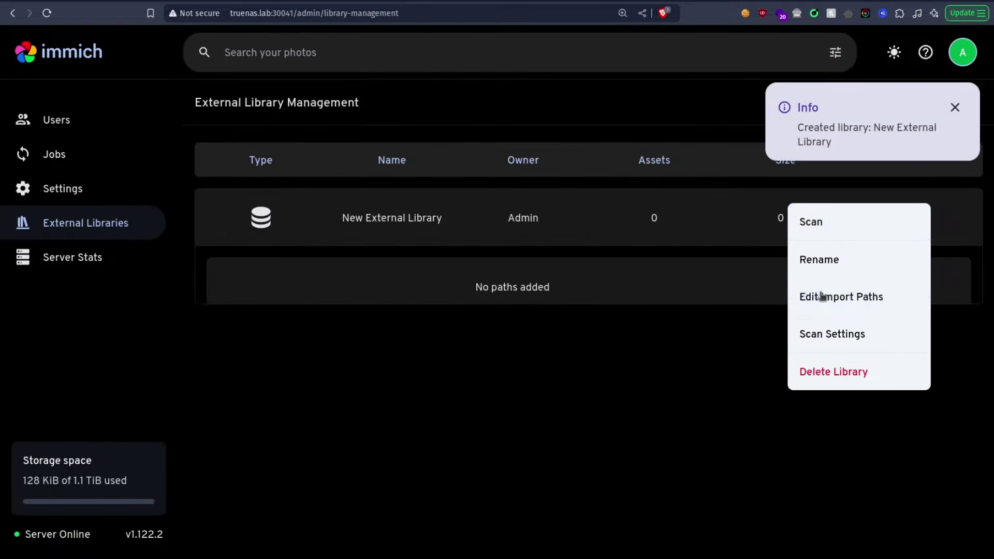
{"action": "left_click", "coordinate": [874, 296]}
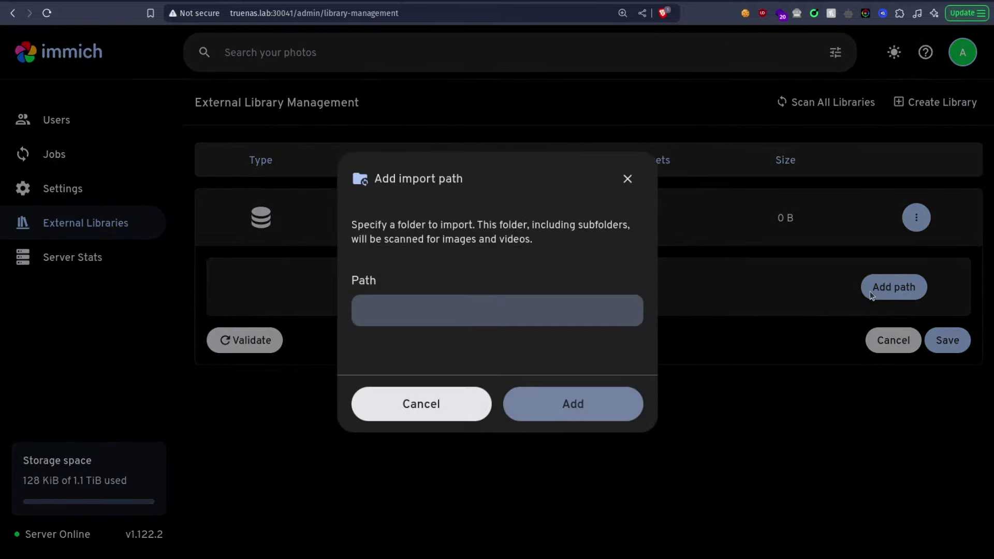
{"action": "type", "text": "/"}
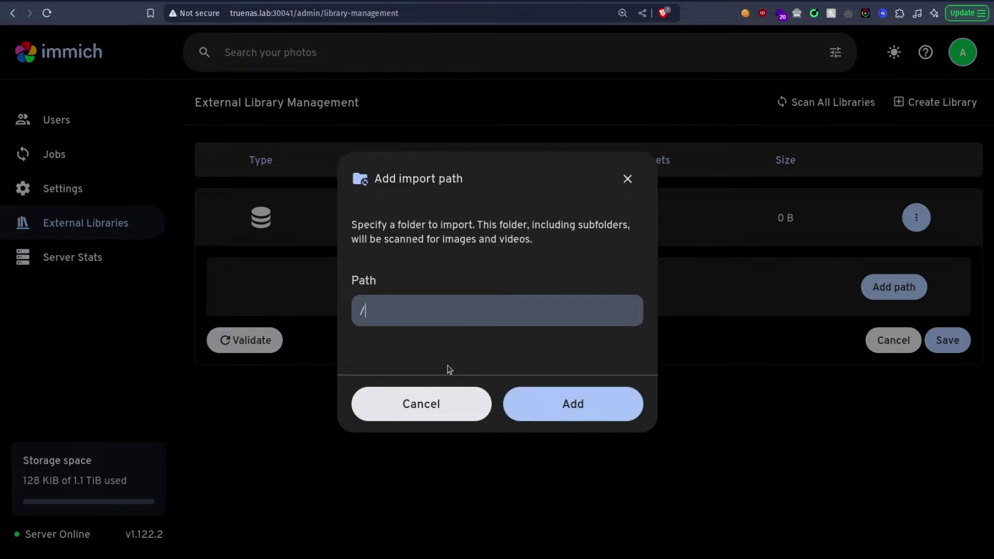
{"action": "type", "text": "pictures"}
{"action": "left_click", "coordinate": [605, 397]}
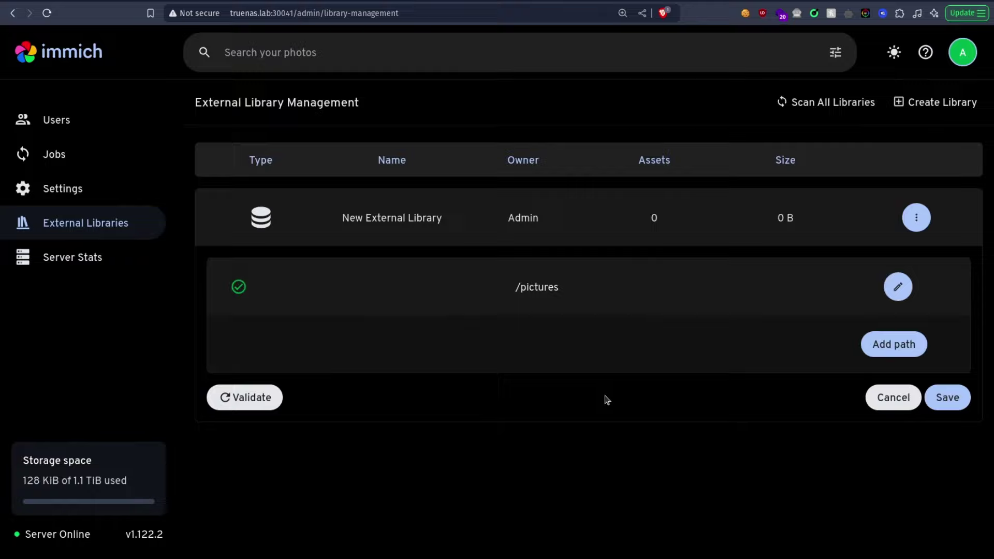
{"action": "left_click", "coordinate": [948, 399]}
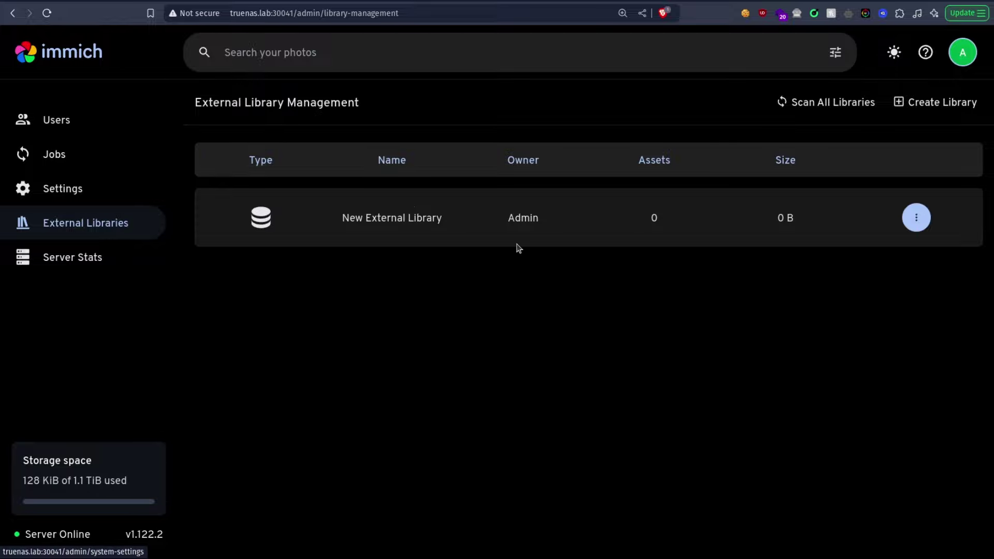
{"action": "left_click", "coordinate": [71, 128]}
{"action": "left_click", "coordinate": [136, 161]}
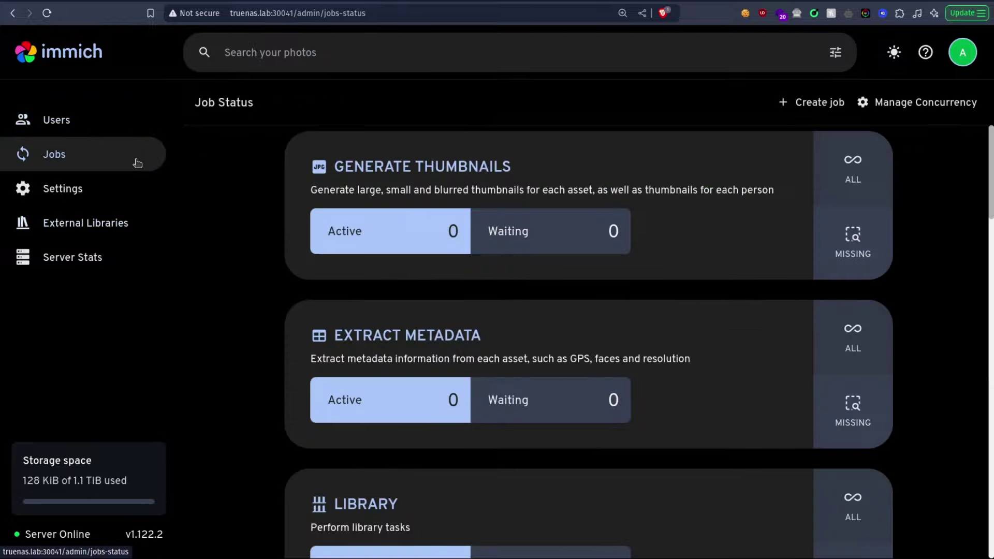
{"action": "scroll", "coordinate": [596, 243], "scroll_direction": "down", "scroll_amount": 6}
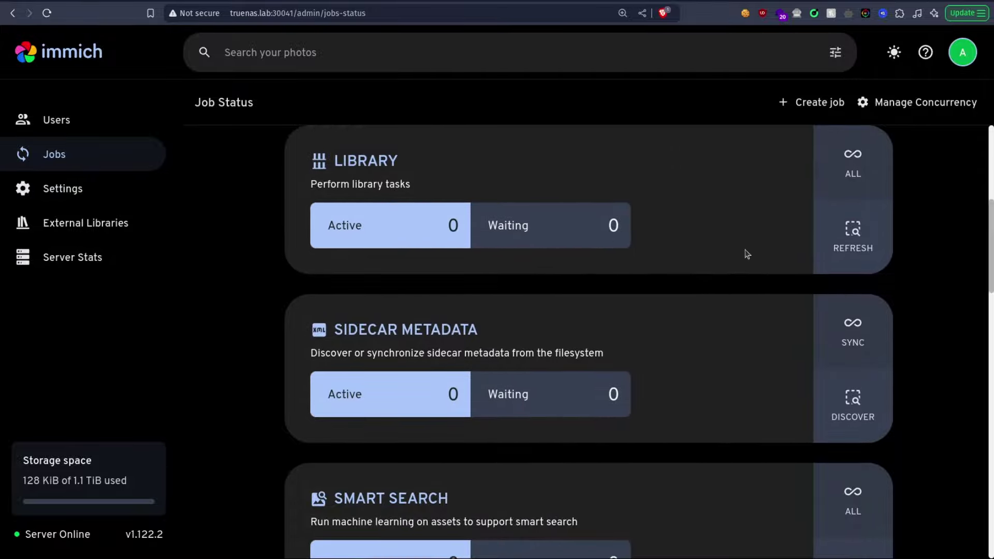
{"action": "left_click", "coordinate": [852, 174]}
{"action": "scroll", "coordinate": [710, 256], "scroll_direction": "up", "scroll_amount": 3}
{"action": "scroll", "coordinate": [709, 257], "scroll_direction": "down", "scroll_amount": 2}
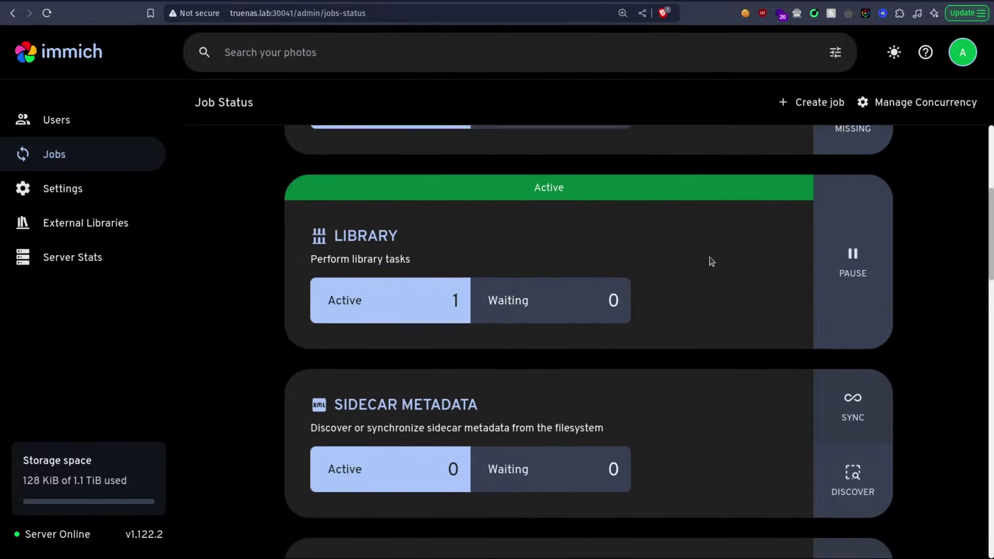
{"action": "scroll", "coordinate": [750, 204], "scroll_direction": "down", "scroll_amount": 3}
{"action": "scroll", "coordinate": [757, 206], "scroll_direction": "up", "scroll_amount": 7}
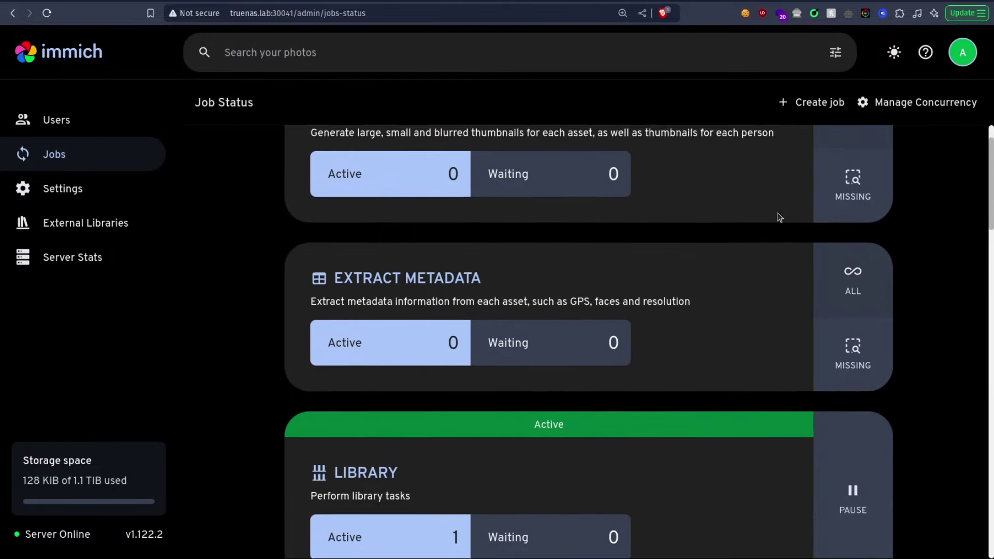
{"action": "scroll", "coordinate": [808, 259], "scroll_direction": "up", "scroll_amount": 1}
{"action": "left_click", "coordinate": [860, 336]}
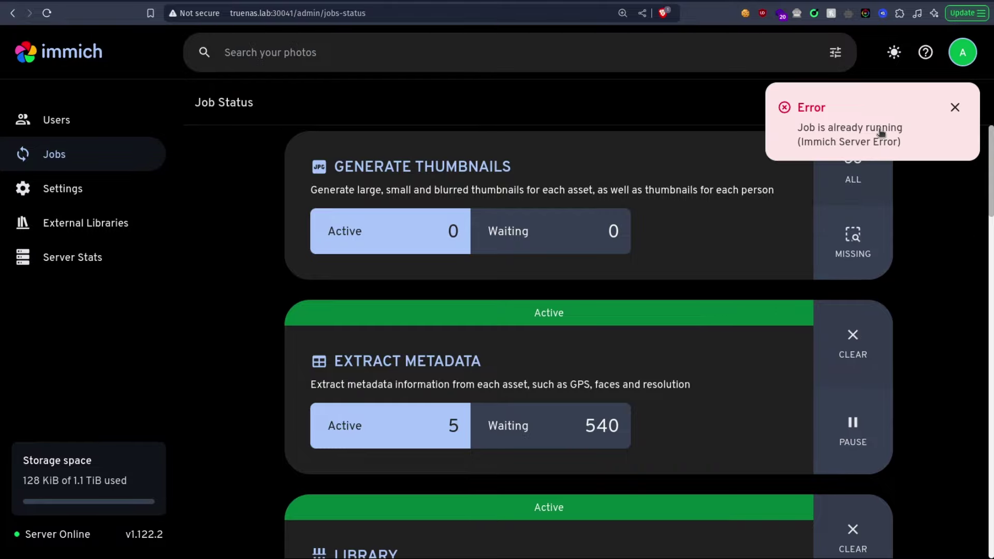
{"action": "scroll", "coordinate": [563, 348], "scroll_direction": "down", "scroll_amount": 5}
{"action": "scroll", "coordinate": [595, 339], "scroll_direction": "up", "scroll_amount": 5}
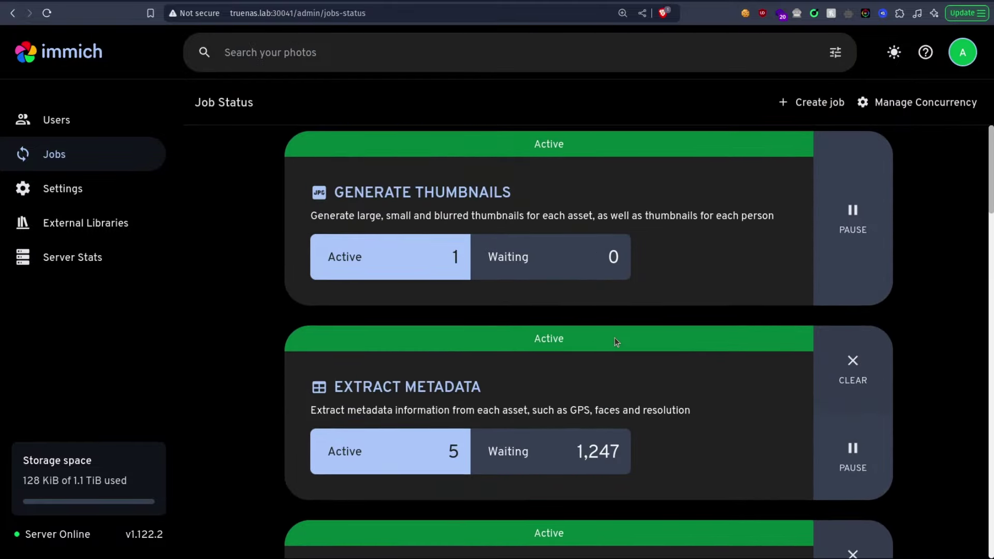
{"action": "scroll", "coordinate": [615, 336], "scroll_direction": "down", "scroll_amount": 10}
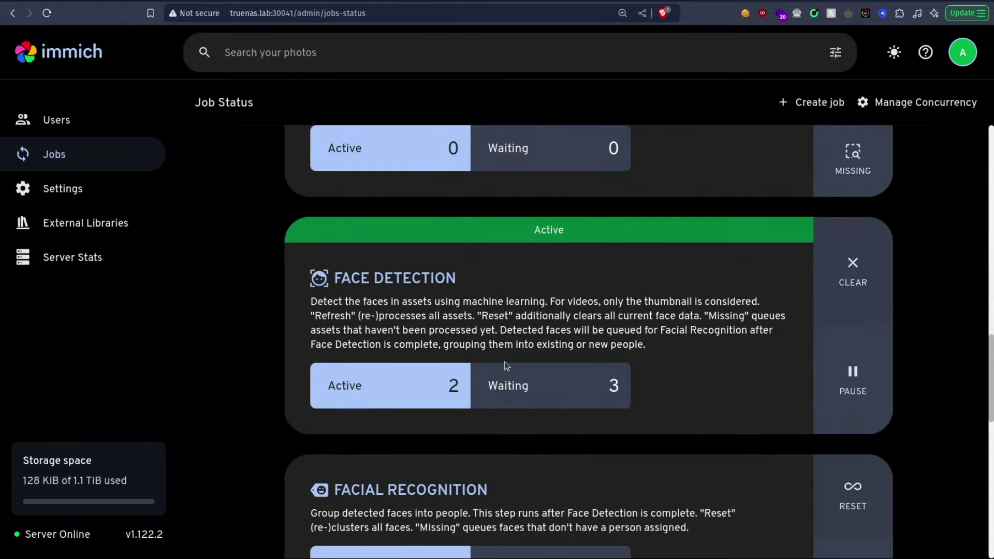
{"action": "scroll", "coordinate": [500, 337], "scroll_direction": "down", "scroll_amount": 3}
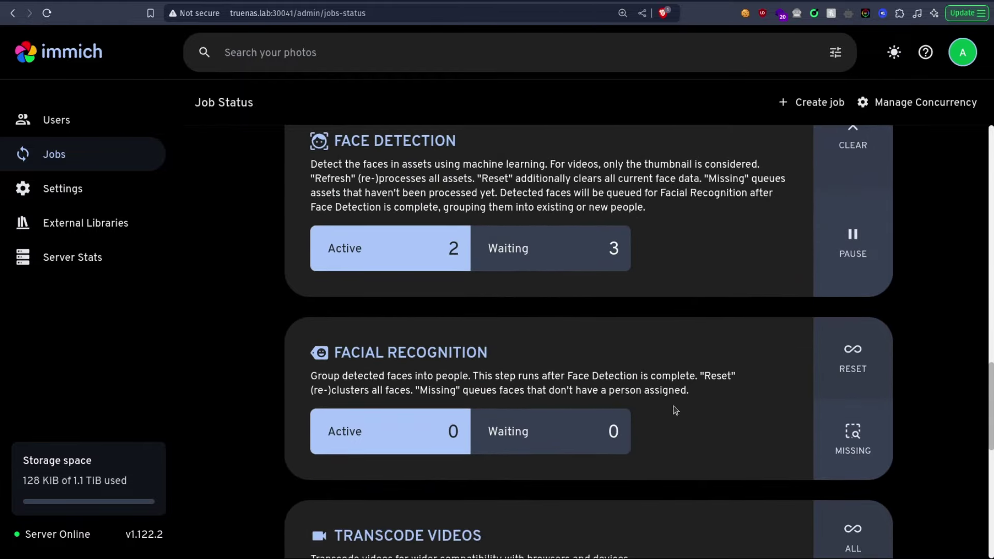
{"action": "scroll", "coordinate": [551, 293], "scroll_direction": "up", "scroll_amount": 13}
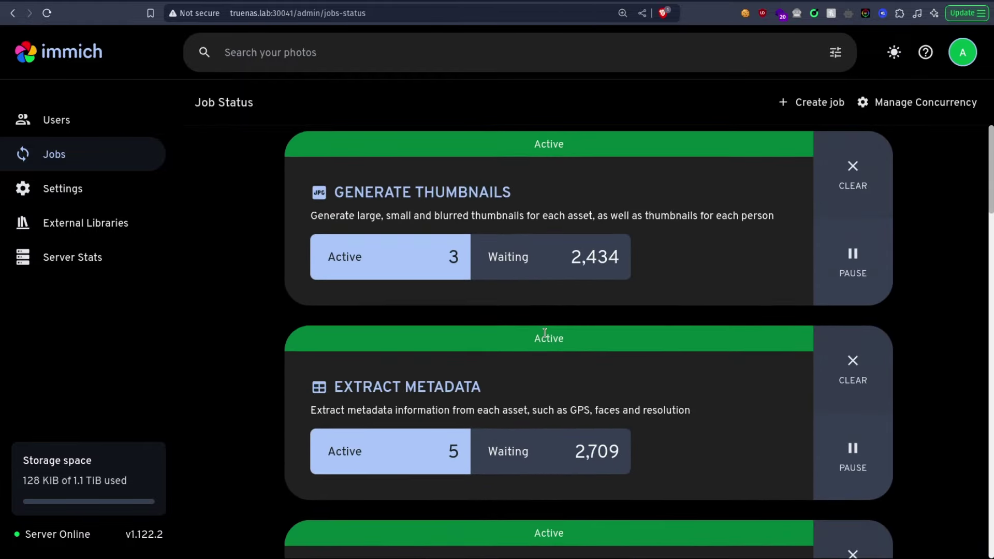
{"action": "scroll", "coordinate": [322, 333], "scroll_direction": "down", "scroll_amount": 6}
{"action": "left_click_drag", "start_coordinate": [388, 306], "coordinate": [465, 356]}
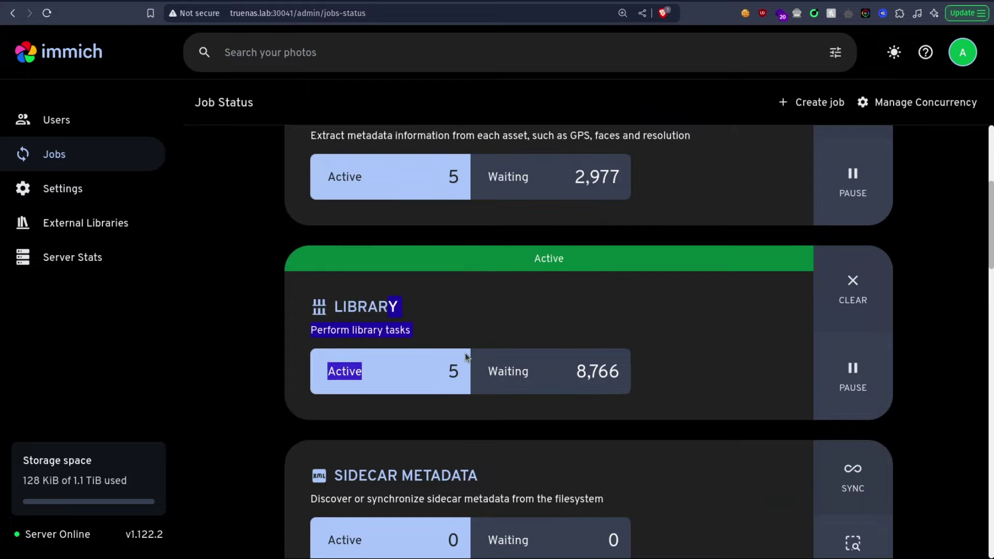
{"action": "mouse_move", "coordinate": [576, 371]}
{"action": "left_mouse_down"}
{"action": "mouse_move", "coordinate": [613, 371]}
{"action": "mouse_move", "coordinate": [570, 381]}
{"action": "mouse_move", "coordinate": [595, 373]}
{"action": "left_mouse_up"}
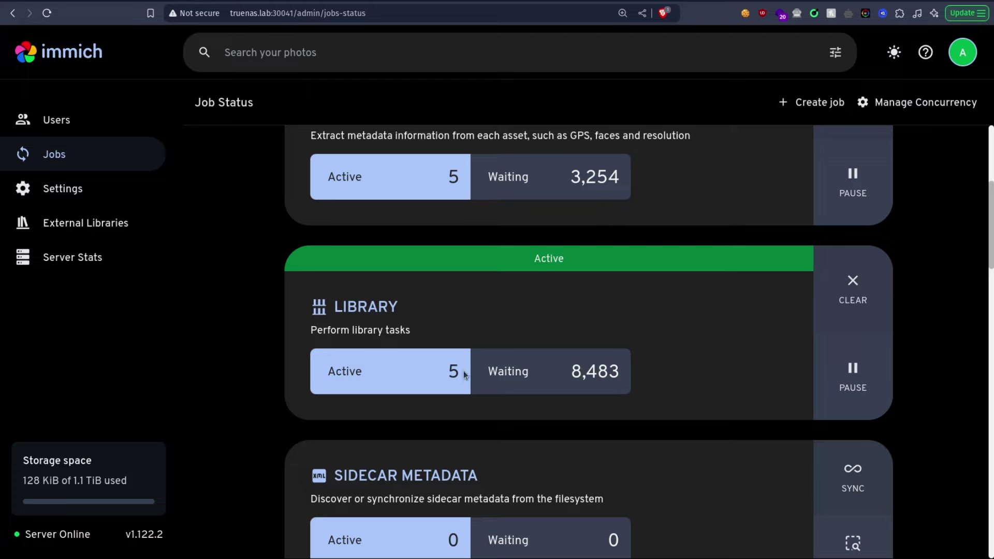
{"action": "left_click_drag", "start_coordinate": [464, 371], "coordinate": [424, 366]}
{"action": "left_click", "coordinate": [424, 366]}
Step: Scroll through the Photos timeline and open the Jul 26, 2021 photo full size
{"action": "left_click", "coordinate": [73, 60]}
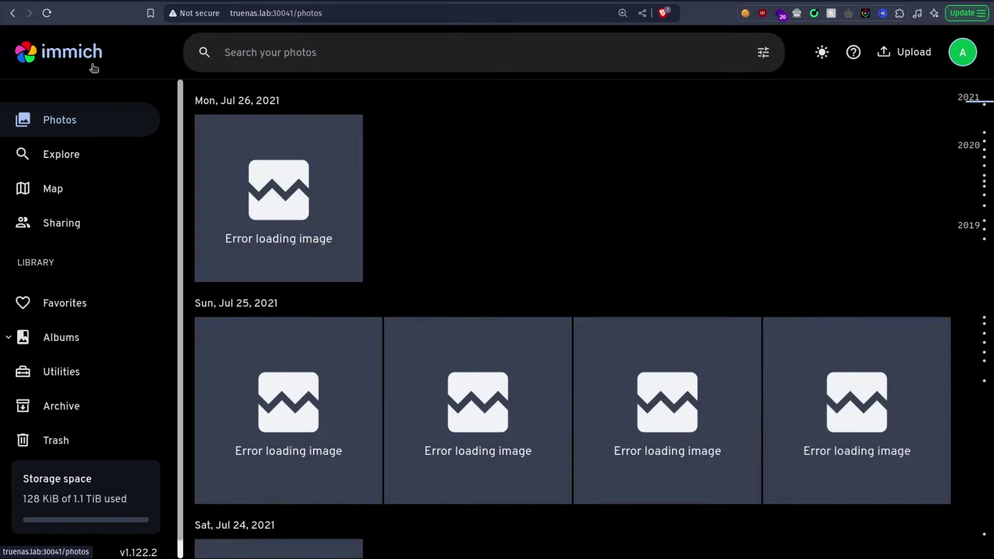
{"action": "scroll", "coordinate": [509, 124], "scroll_direction": "down", "scroll_amount": 4}
{"action": "scroll", "coordinate": [486, 150], "scroll_direction": "down", "scroll_amount": 3}
{"action": "scroll", "coordinate": [440, 176], "scroll_direction": "up", "scroll_amount": 7}
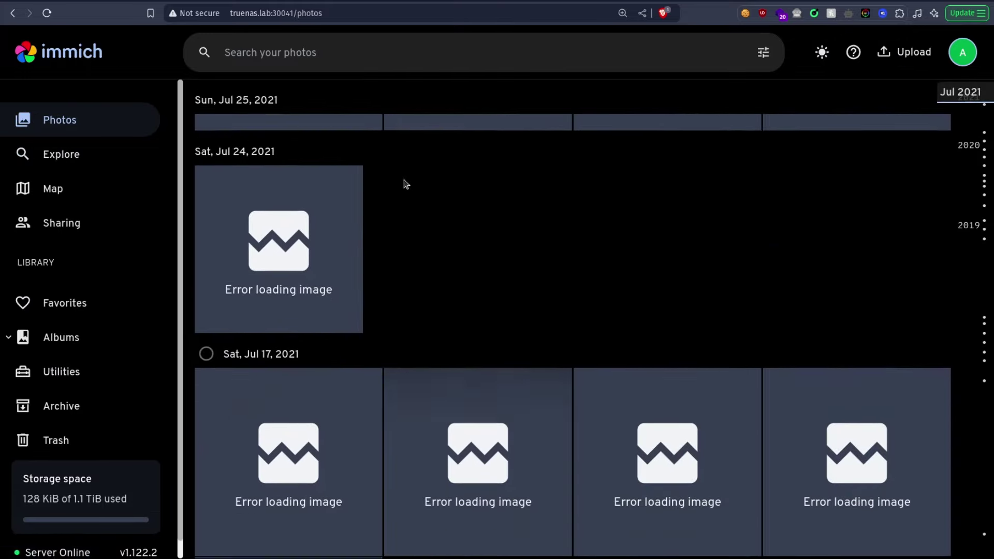
{"action": "left_click", "coordinate": [300, 185]}
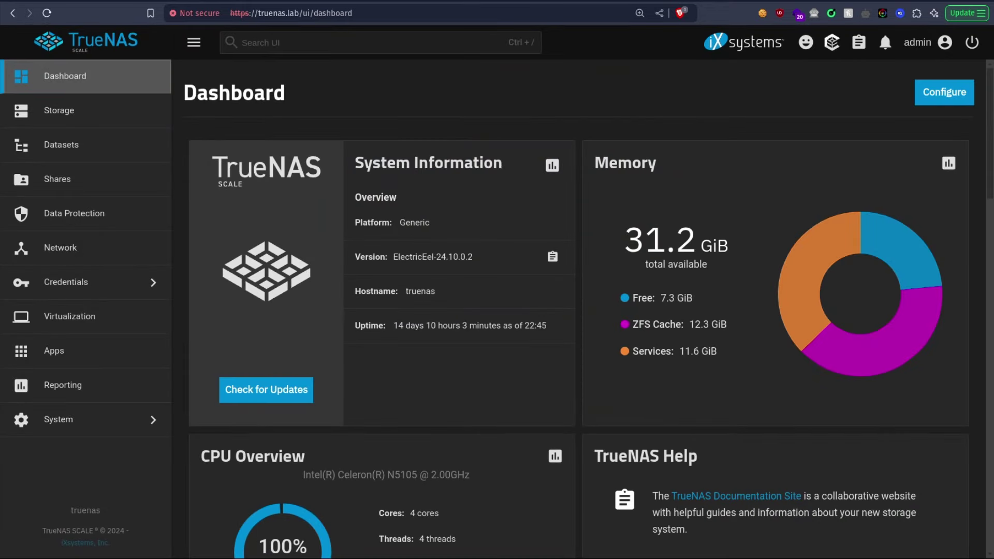
Step: Check the CPU Overview on the TrueNAS dashboard, then switch back to the Immich tab
{"action": "scroll", "coordinate": [454, 254], "scroll_direction": "down", "scroll_amount": 5}
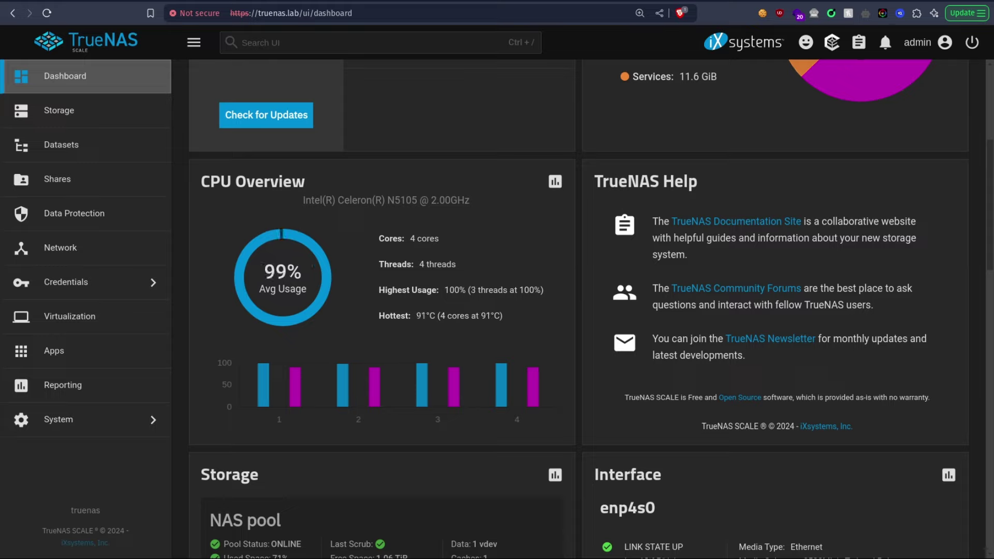
{"action": "key", "text": "ctrl+Tab"}
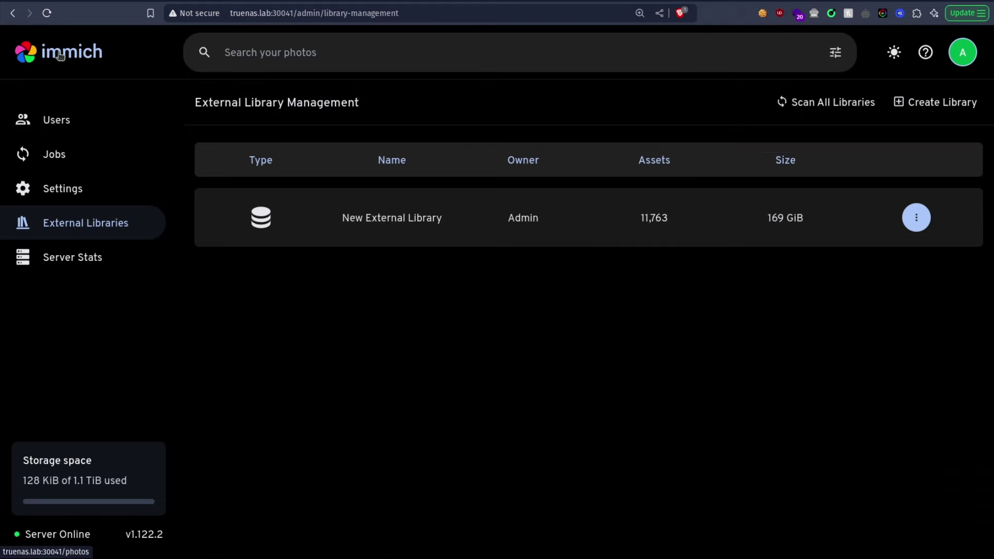
Step: View the photo timeline's thumbnails, then open Administration > Jobs to check the queues
{"action": "left_click", "coordinate": [60, 56]}
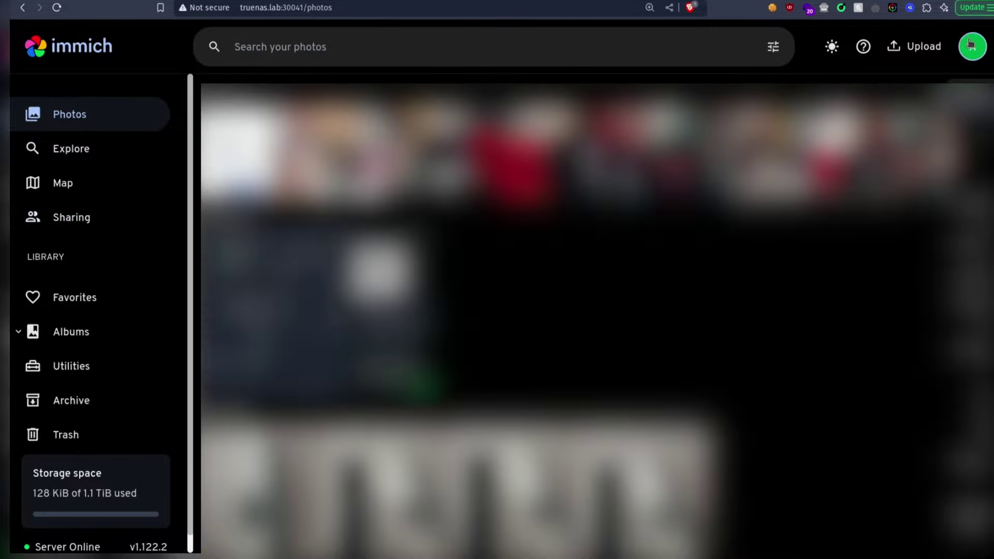
{"action": "left_click", "coordinate": [971, 44]}
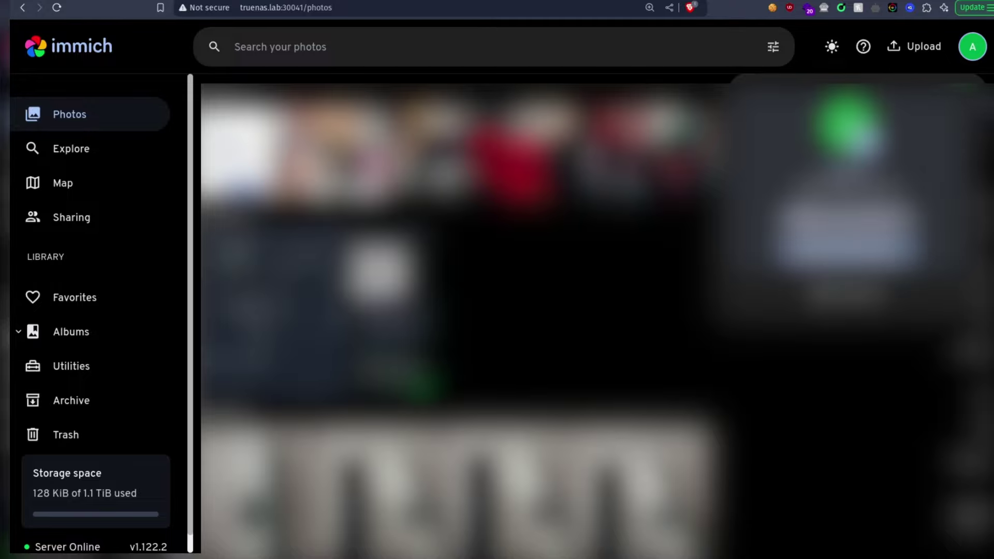
{"action": "left_click", "coordinate": [849, 244]}
{"action": "left_click", "coordinate": [97, 165]}
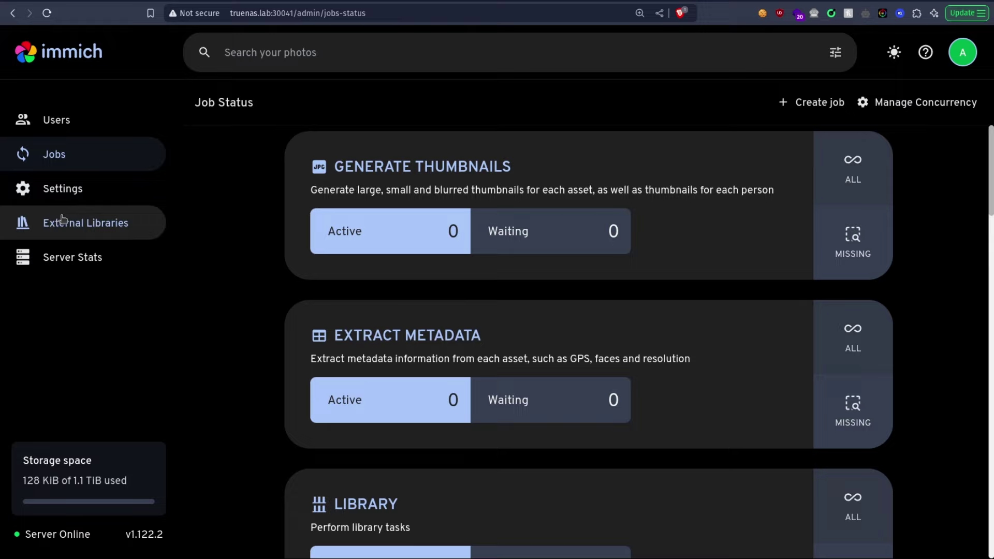
{"action": "left_click", "coordinate": [80, 257]}
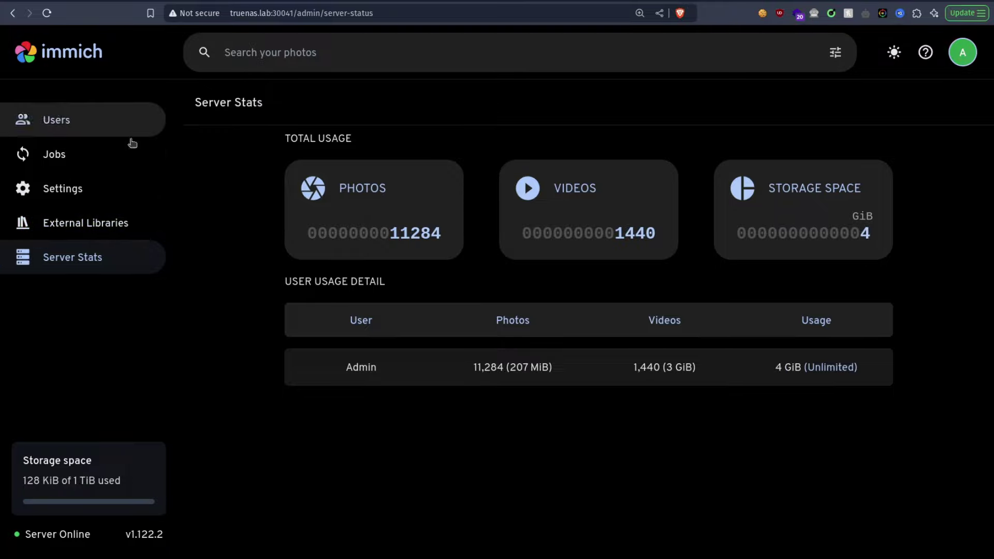
{"action": "left_click", "coordinate": [56, 153]}
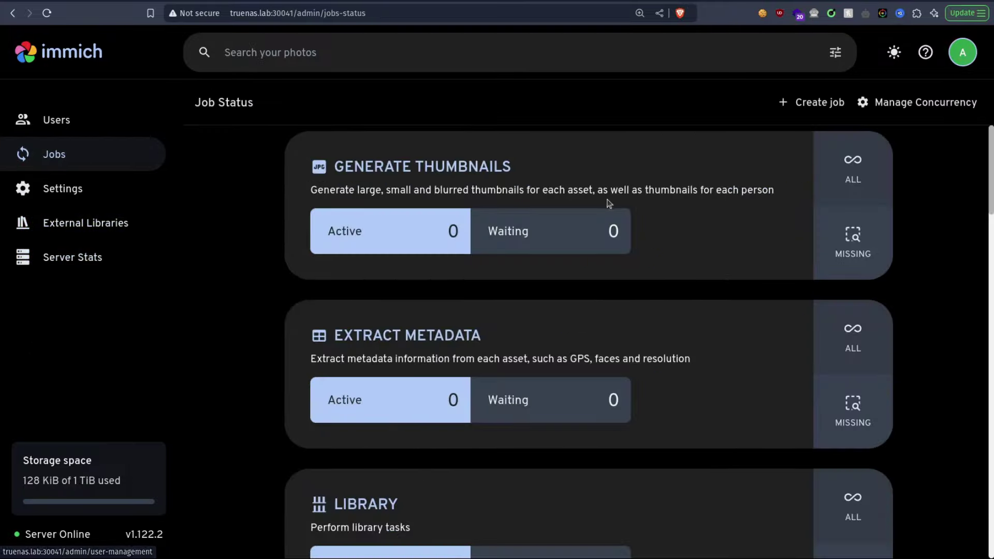
{"action": "scroll", "coordinate": [693, 261], "scroll_direction": "down", "scroll_amount": 6}
{"action": "scroll", "coordinate": [694, 261], "scroll_direction": "down", "scroll_amount": 20}
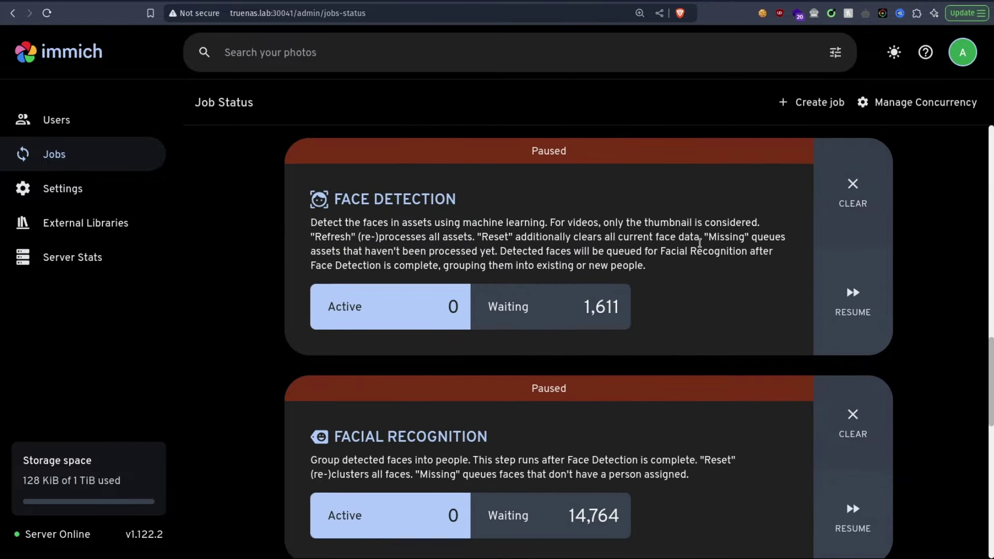
{"action": "scroll", "coordinate": [699, 268], "scroll_direction": "up", "scroll_amount": 10}
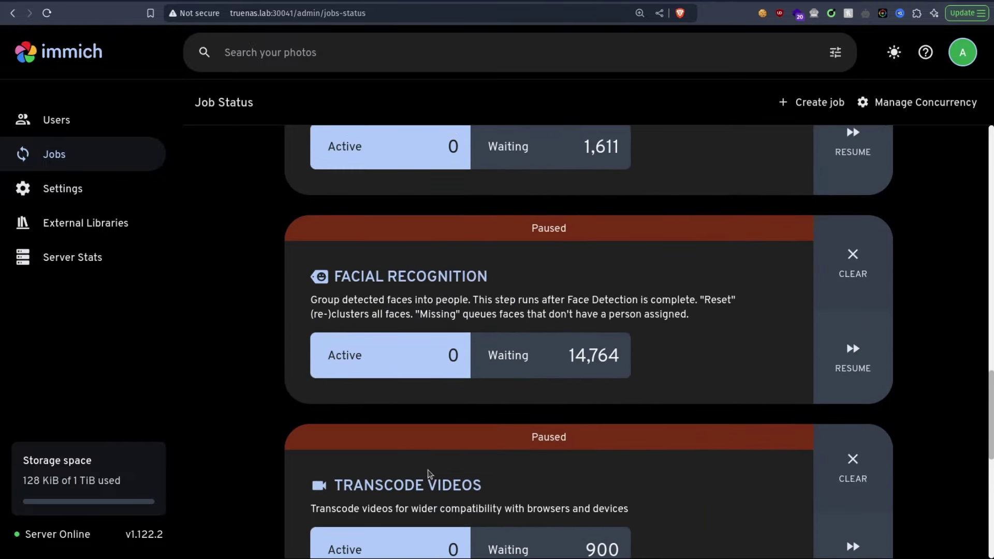
{"action": "scroll", "coordinate": [553, 263], "scroll_direction": "up", "scroll_amount": 10}
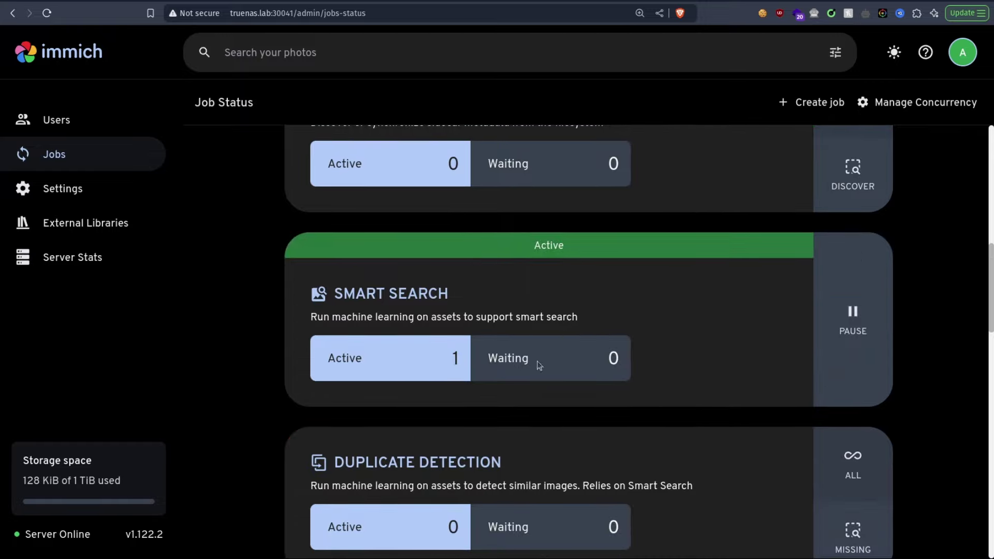
{"action": "scroll", "coordinate": [590, 458], "scroll_direction": "down", "scroll_amount": 12}
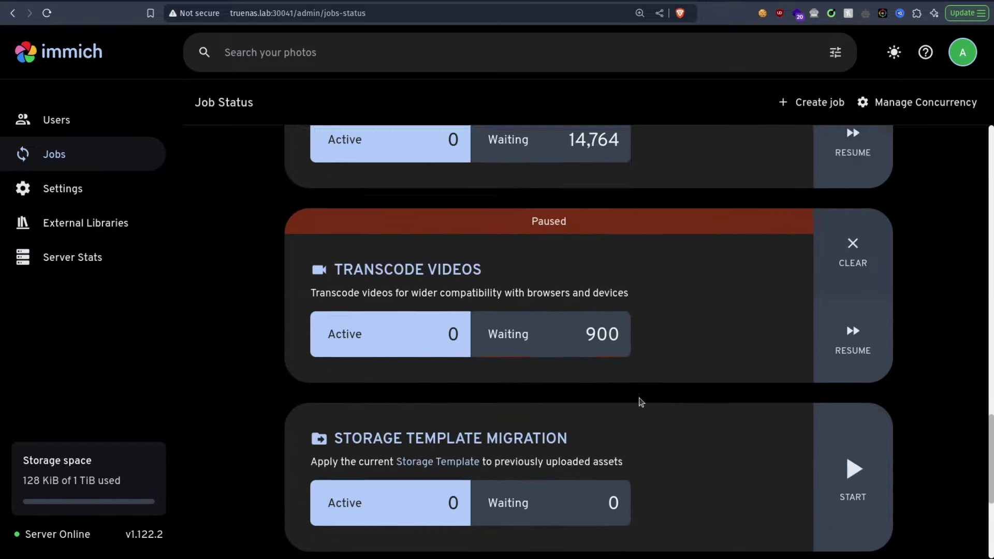
{"action": "scroll", "coordinate": [652, 401], "scroll_direction": "down", "scroll_amount": 5}
{"action": "scroll", "coordinate": [503, 404], "scroll_direction": "up", "scroll_amount": 8}
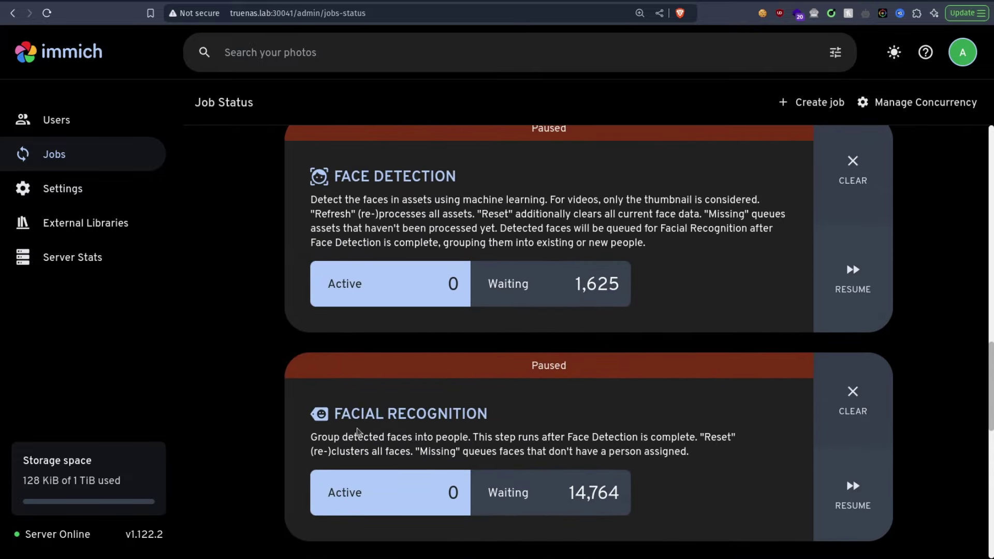
{"action": "scroll", "coordinate": [377, 216], "scroll_direction": "up", "scroll_amount": 15}
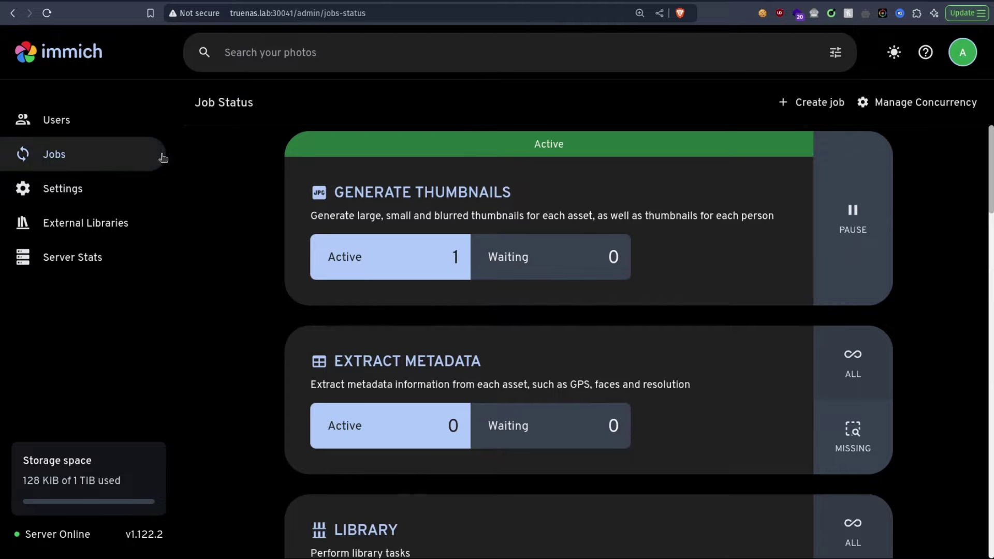
Step: Visit the Explore, Map, Sharing and Albums pages, then return to Photos
{"action": "left_click", "coordinate": [49, 60]}
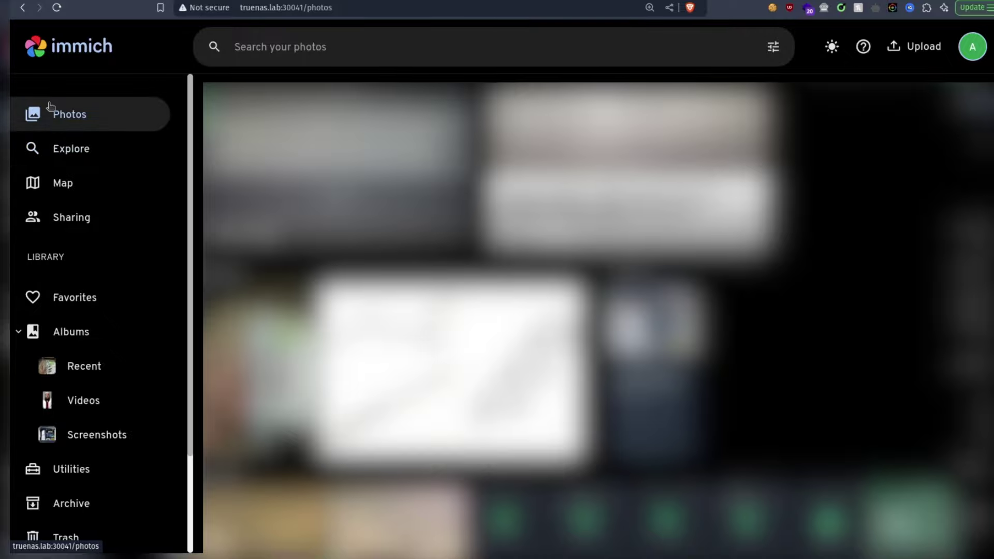
{"action": "left_click", "coordinate": [57, 149]}
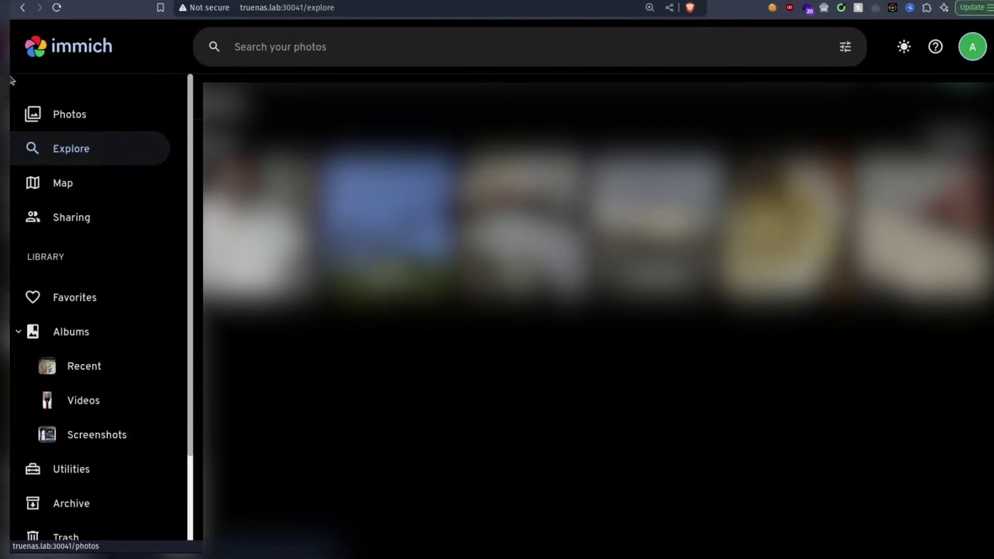
{"action": "left_click", "coordinate": [63, 184]}
{"action": "left_click", "coordinate": [64, 212]}
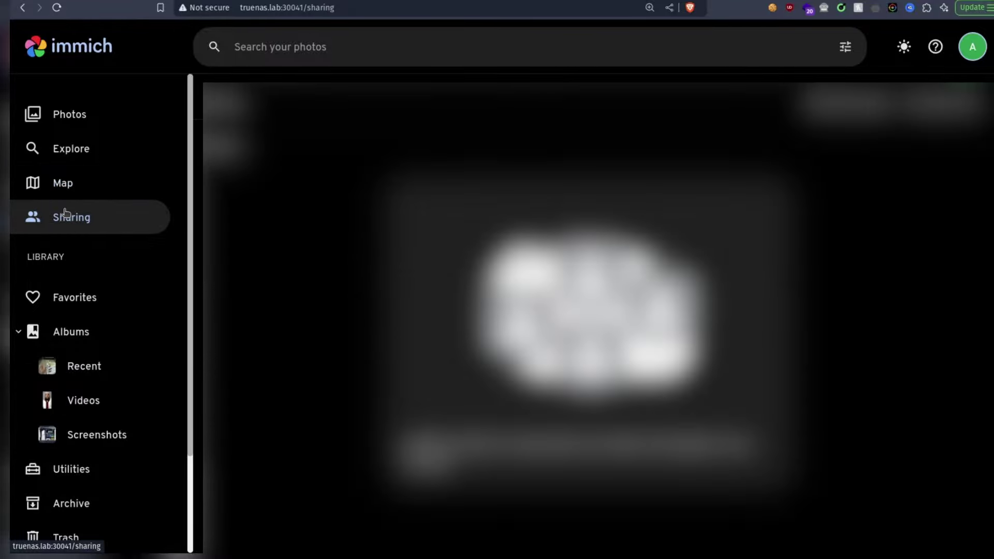
{"action": "scroll", "coordinate": [83, 271], "scroll_direction": "down", "scroll_amount": 2}
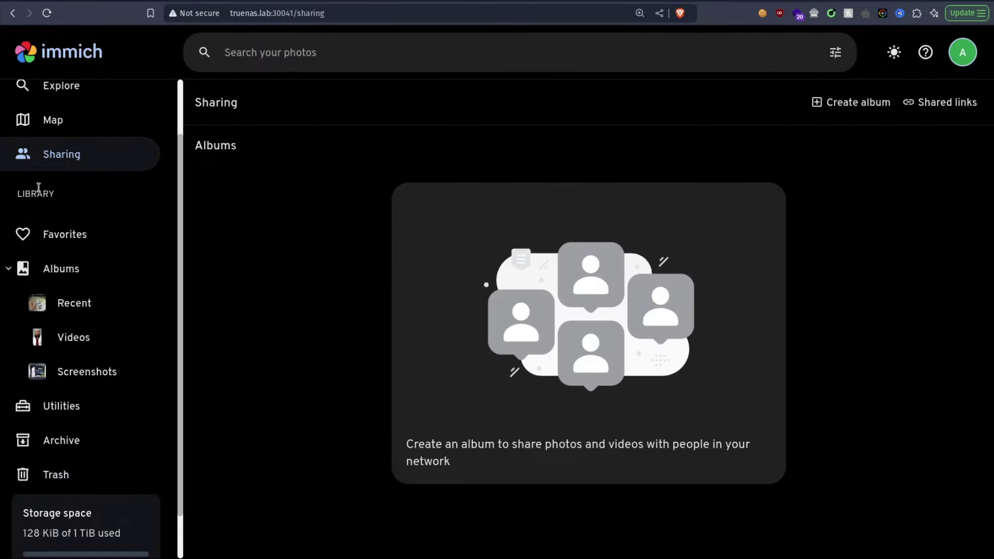
{"action": "left_click", "coordinate": [9, 268]}
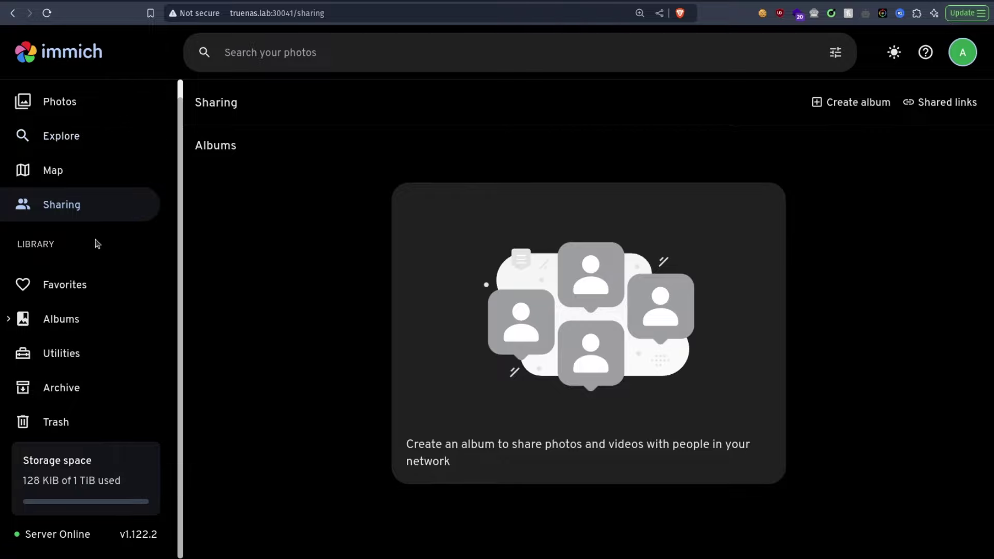
{"action": "left_click", "coordinate": [57, 319]}
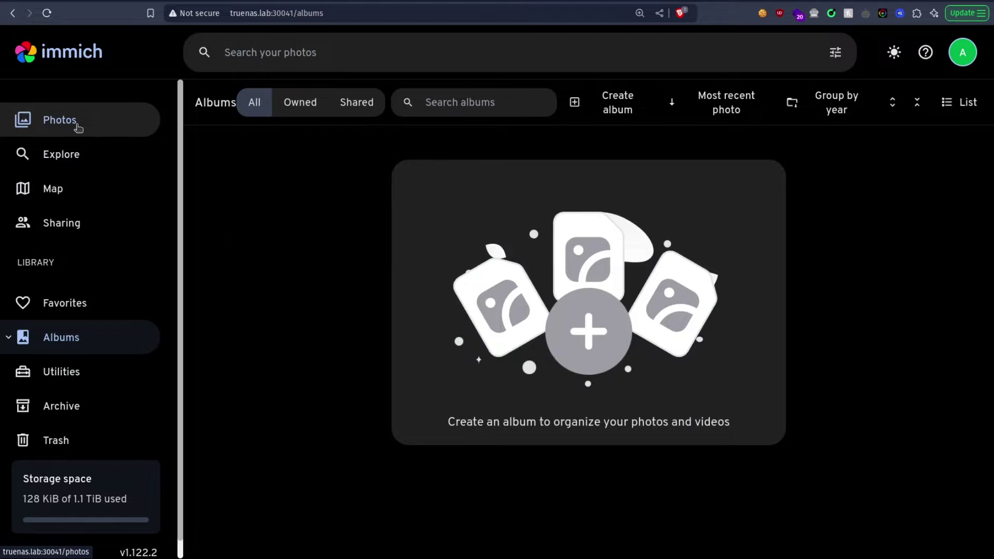
{"action": "left_click", "coordinate": [78, 124]}
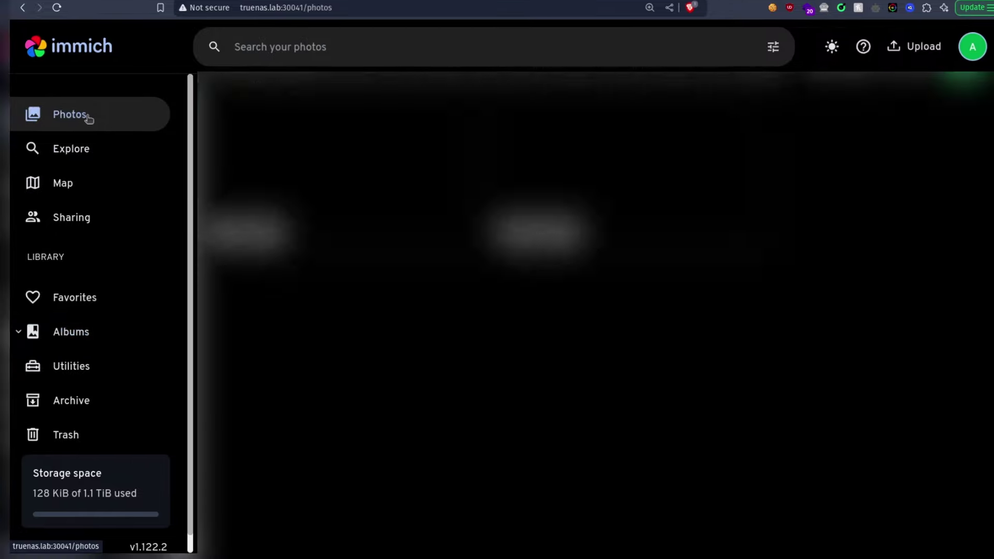